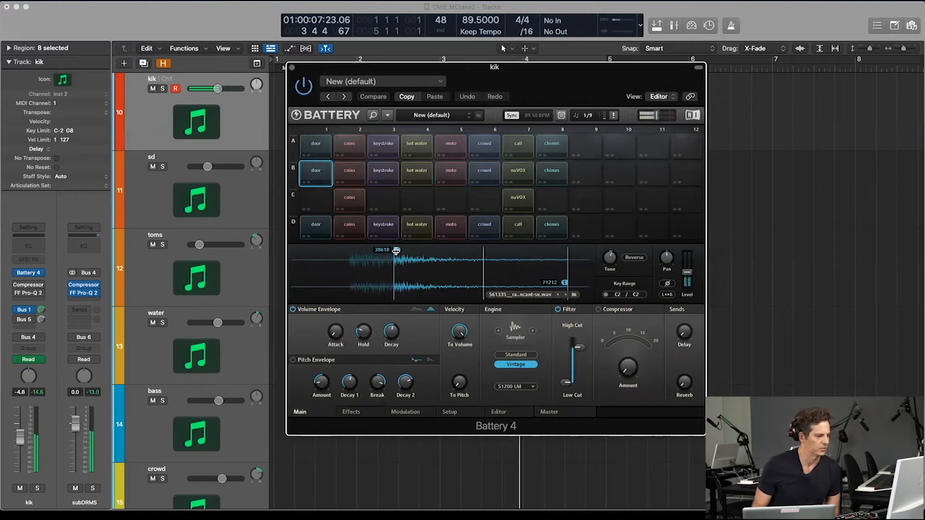
# Step: Adjust the row B door sample's tuning slightly and compare its sound with the volume envelope off and on
pyautogui.moveTo(607, 263)
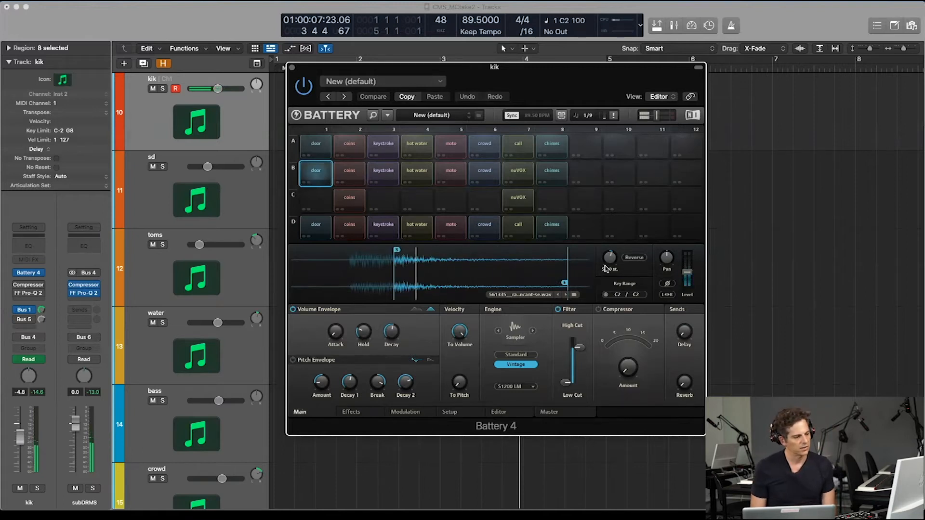
pyautogui.moveTo(608, 261)
pyautogui.mouseDown()
pyautogui.moveTo(608, 312)
pyautogui.moveTo(608, 265)
pyautogui.mouseUp()
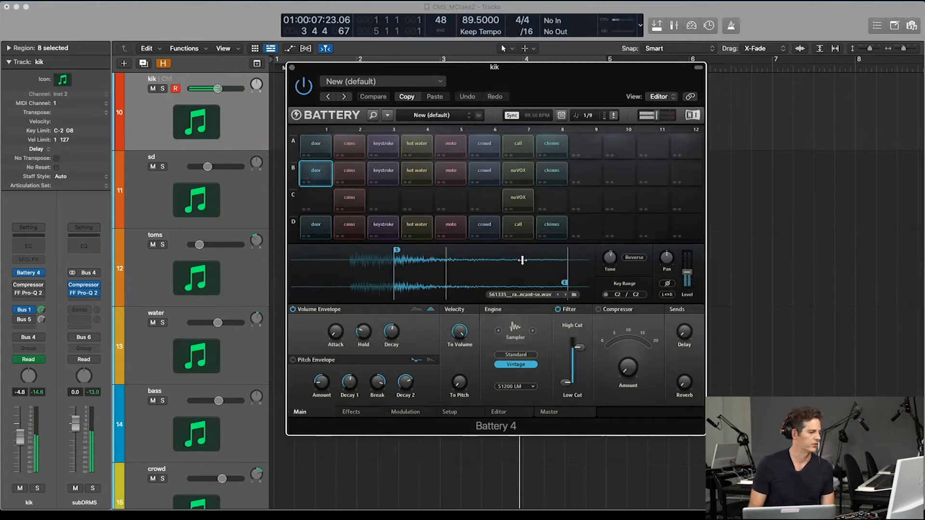
pyautogui.click(294, 311)
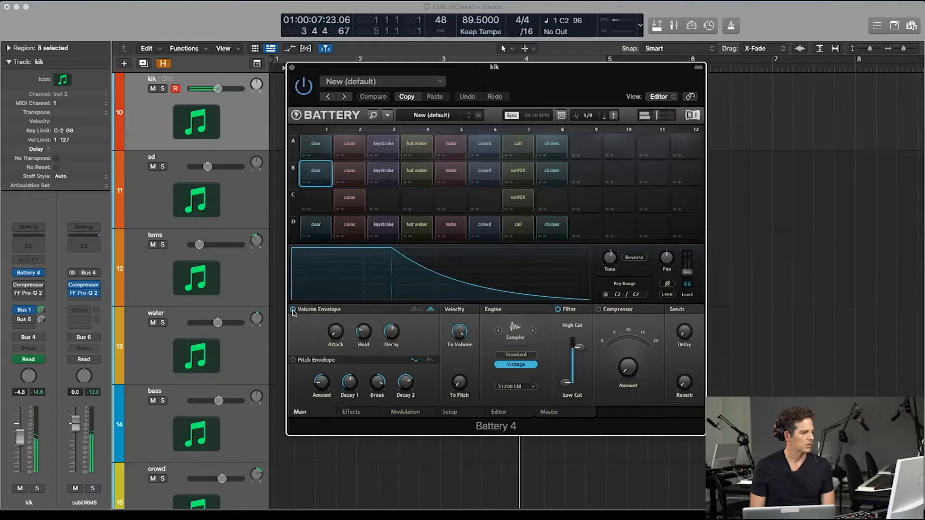
pyautogui.click(293, 311)
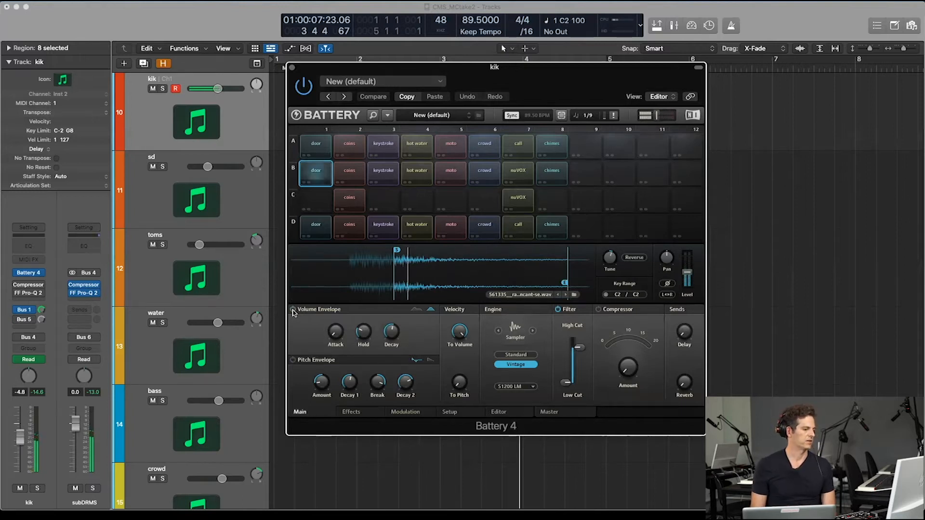
pyautogui.click(293, 311)
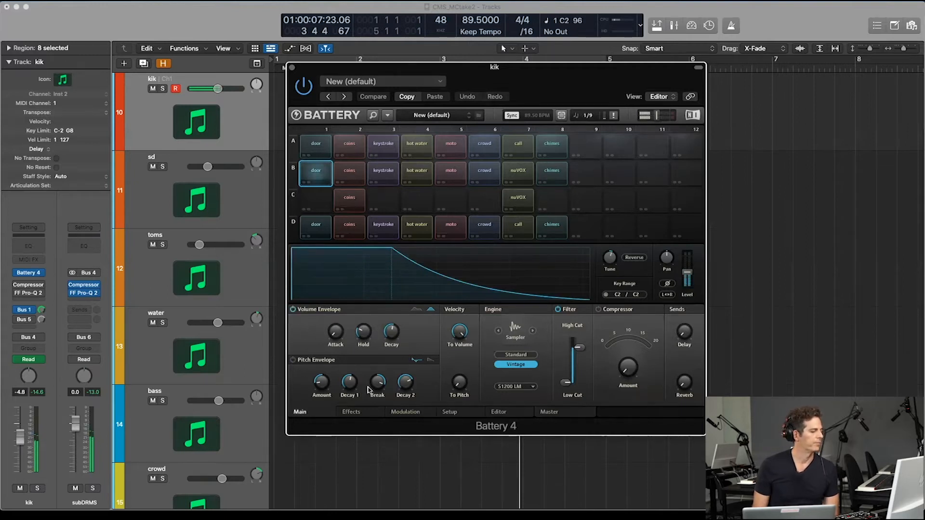
# Step: Set the row B door cell's lowpass filter resonance to about 49.5% and enable its pitch envelope
pyautogui.click(360, 413)
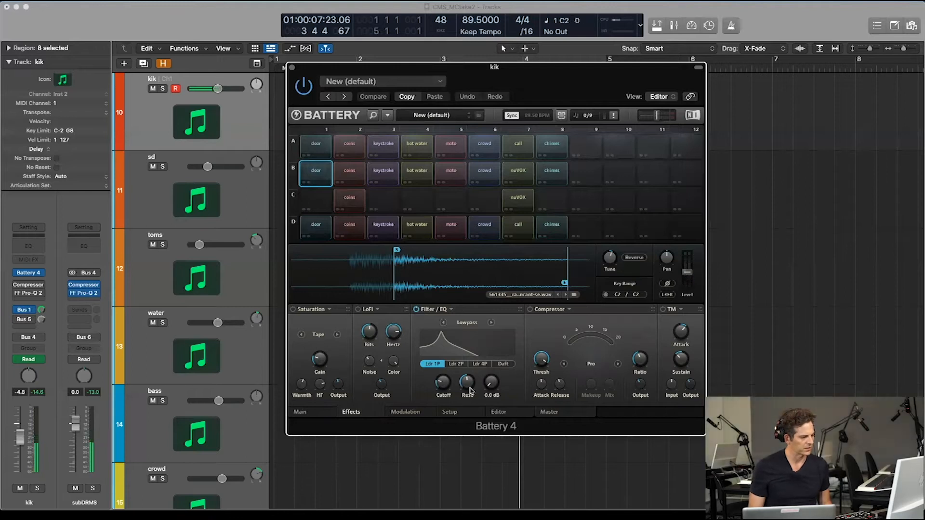
pyautogui.moveTo(442, 384)
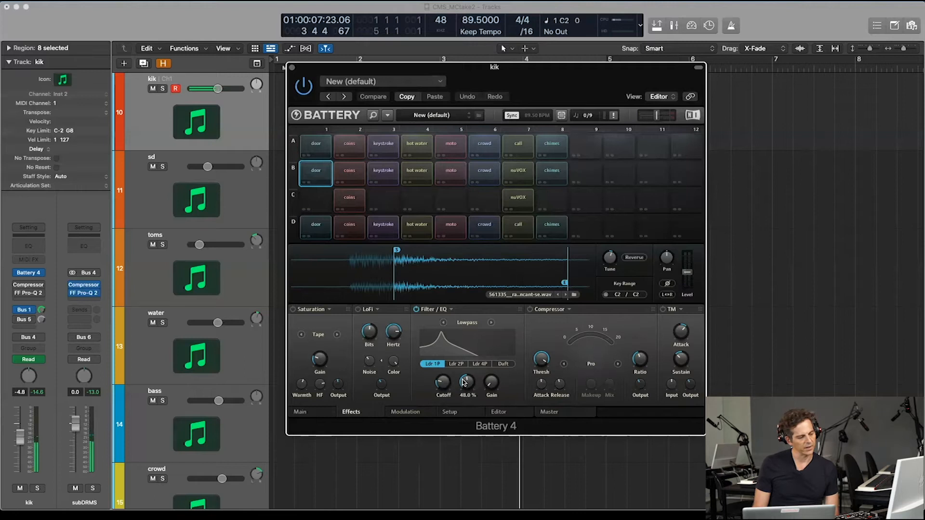
pyautogui.moveTo(464, 382)
pyautogui.mouseDown()
pyautogui.moveTo(464, 391)
pyautogui.moveTo(464, 373)
pyautogui.mouseUp()
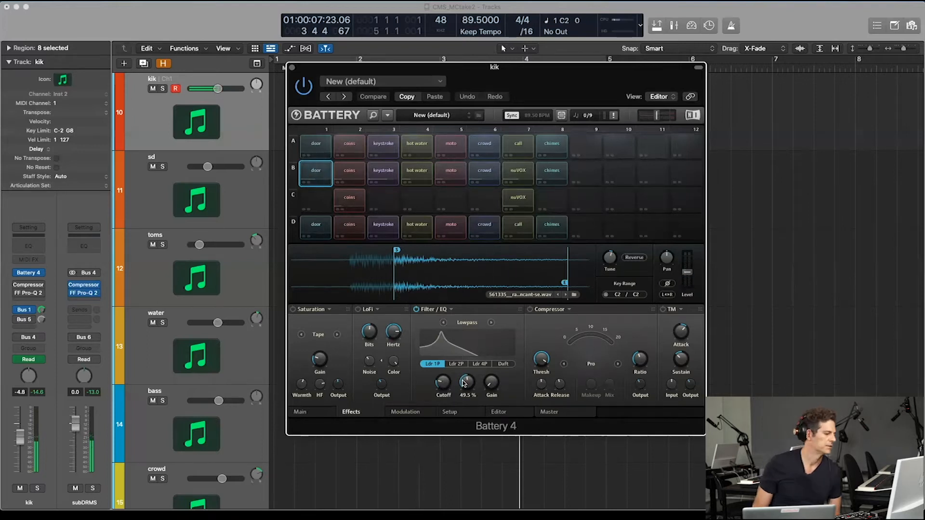
pyautogui.moveTo(464, 384); pyautogui.dragTo(464, 383)
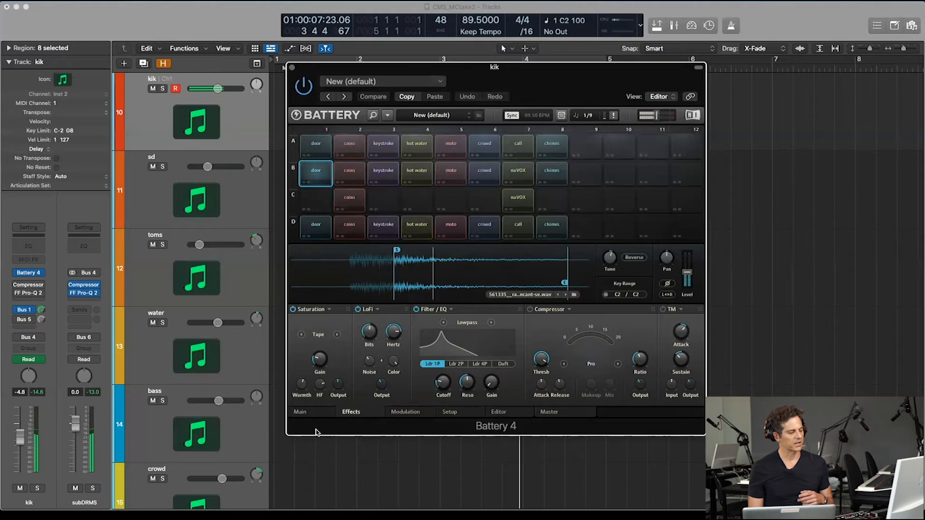
pyautogui.click(300, 412)
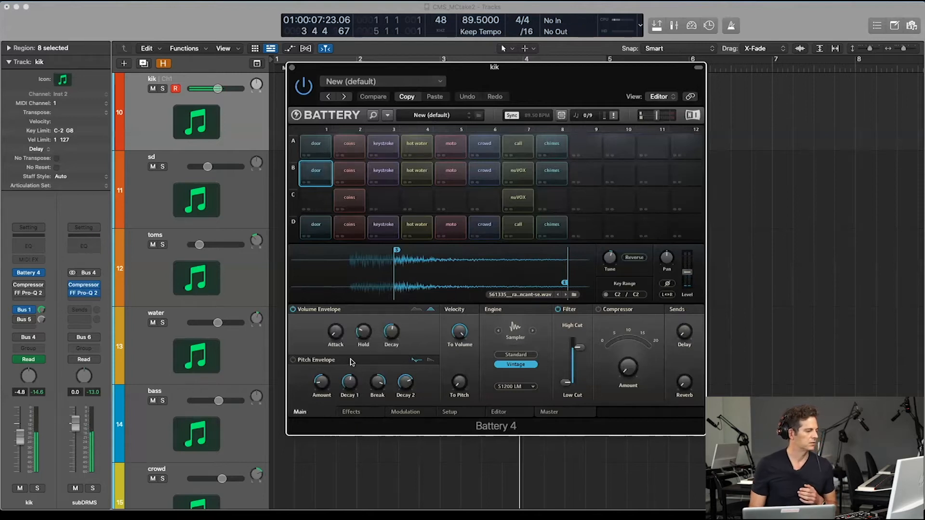
pyautogui.click(293, 361)
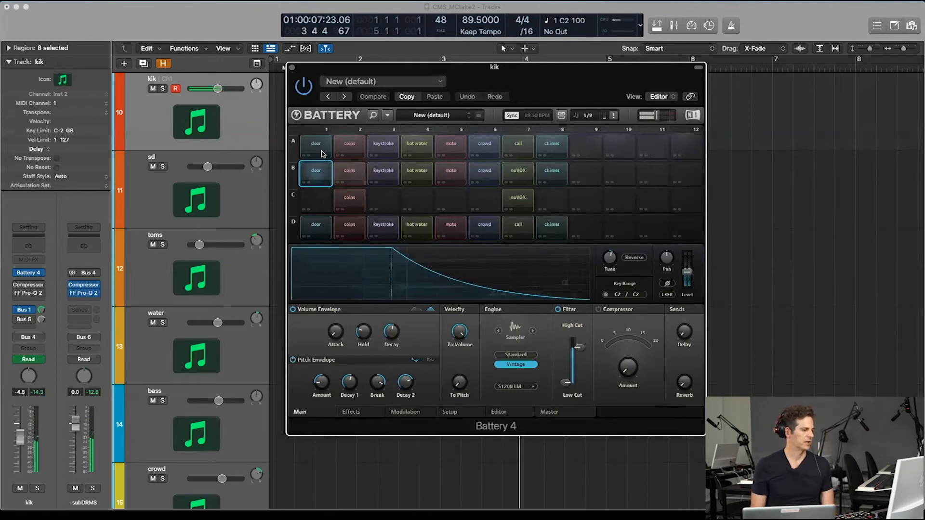
# Step: Inspect the row B coins sample's playback region in the waveform and turn on its LoFi, Filter/EQ and TM effects
pyautogui.click(351, 175)
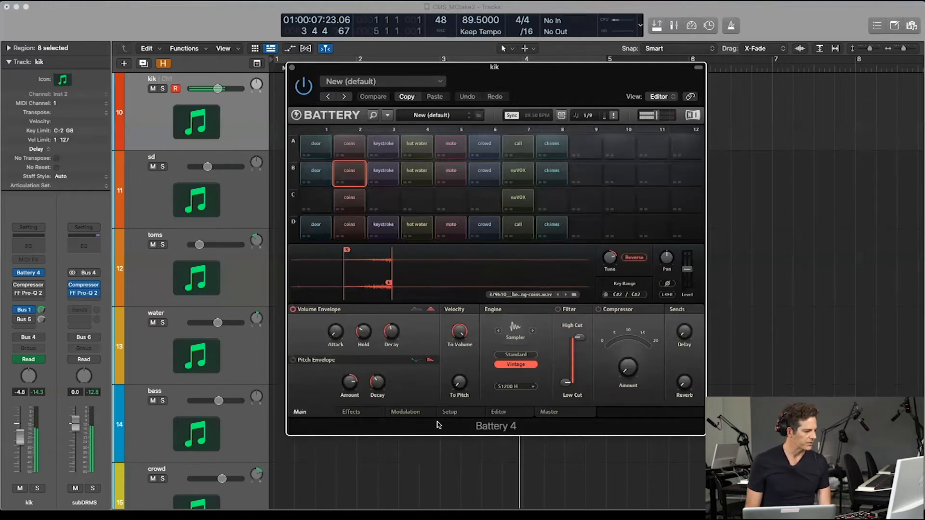
pyautogui.click(352, 412)
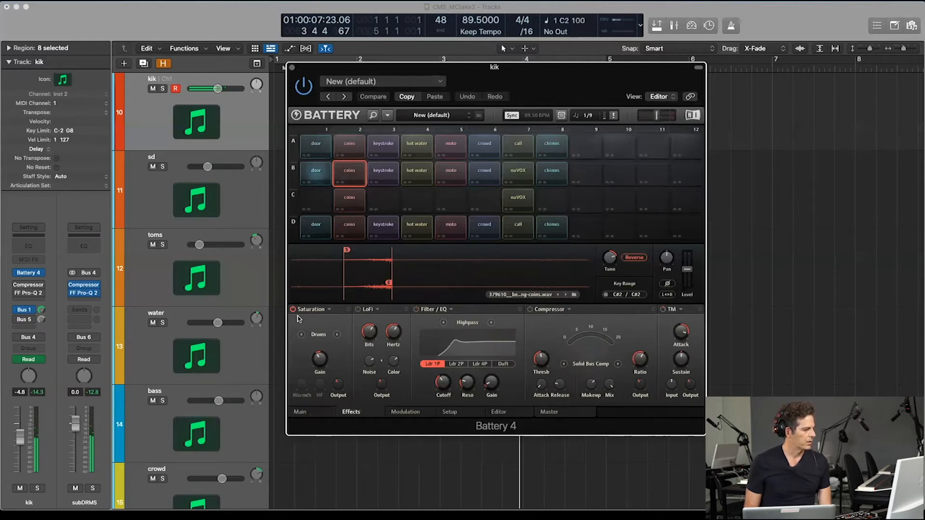
pyautogui.click(318, 415)
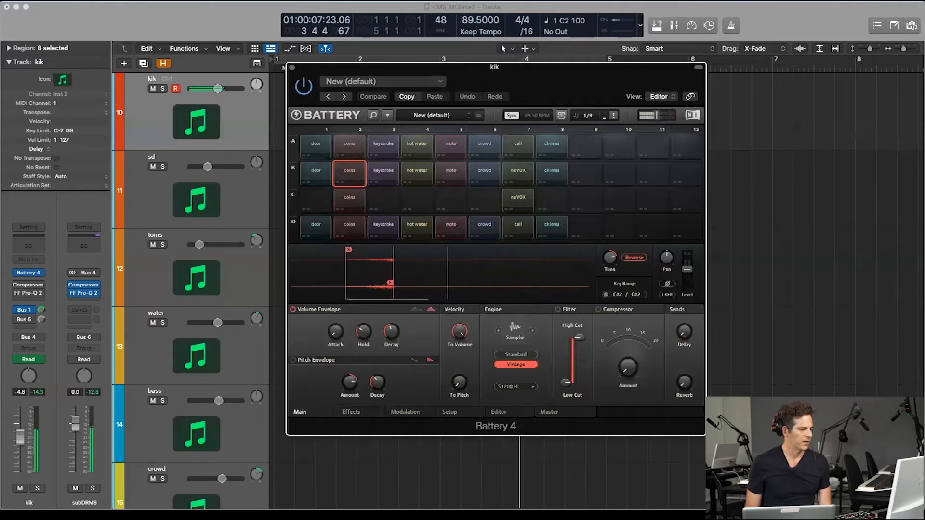
pyautogui.moveTo(517, 252)
pyautogui.mouseDown()
pyautogui.moveTo(532, 251)
pyautogui.moveTo(494, 252)
pyautogui.moveTo(590, 251)
pyautogui.mouseUp()
pyautogui.moveTo(518, 275)
pyautogui.mouseDown()
pyautogui.moveTo(508, 245)
pyautogui.moveTo(358, 250)
pyautogui.mouseUp()
pyautogui.moveTo(373, 298)
pyautogui.mouseDown()
pyautogui.moveTo(379, 272)
pyautogui.moveTo(401, 253)
pyautogui.moveTo(375, 251)
pyautogui.mouseUp()
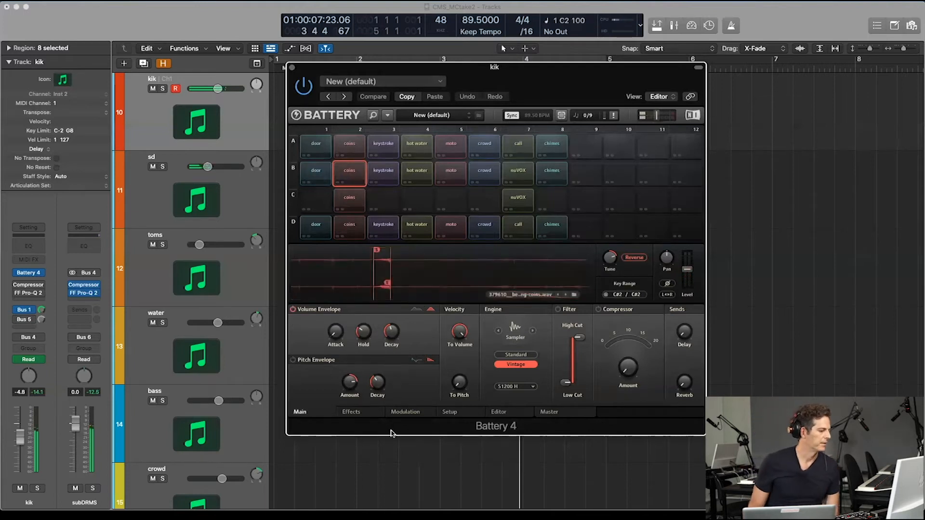
pyautogui.click(357, 413)
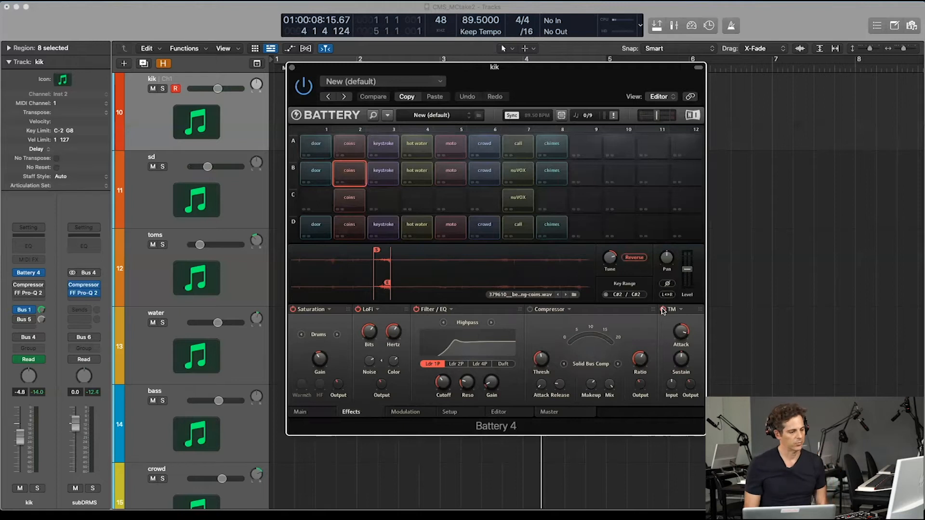
pyautogui.moveTo(688, 327)
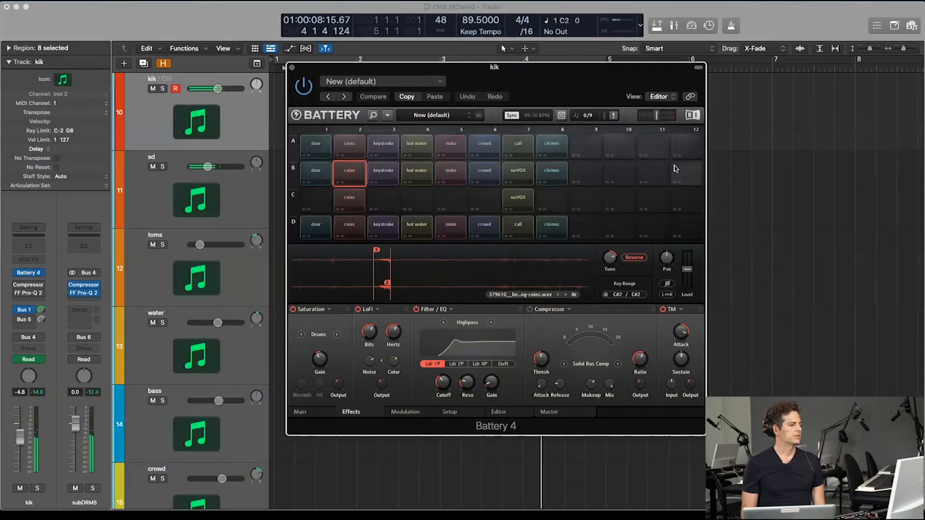
# Step: Review the row B keystroke cell's volume envelope, effects and modulation settings
pyautogui.click(381, 172)
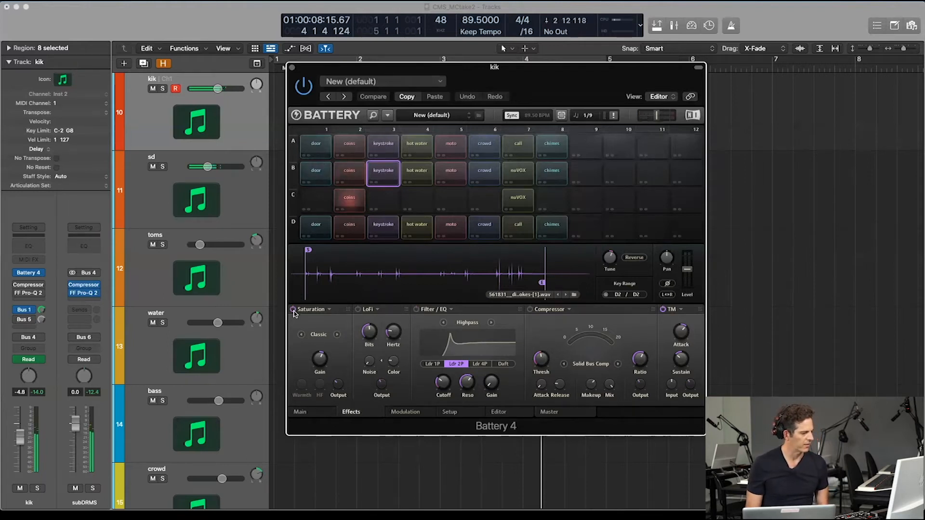
pyautogui.click(324, 415)
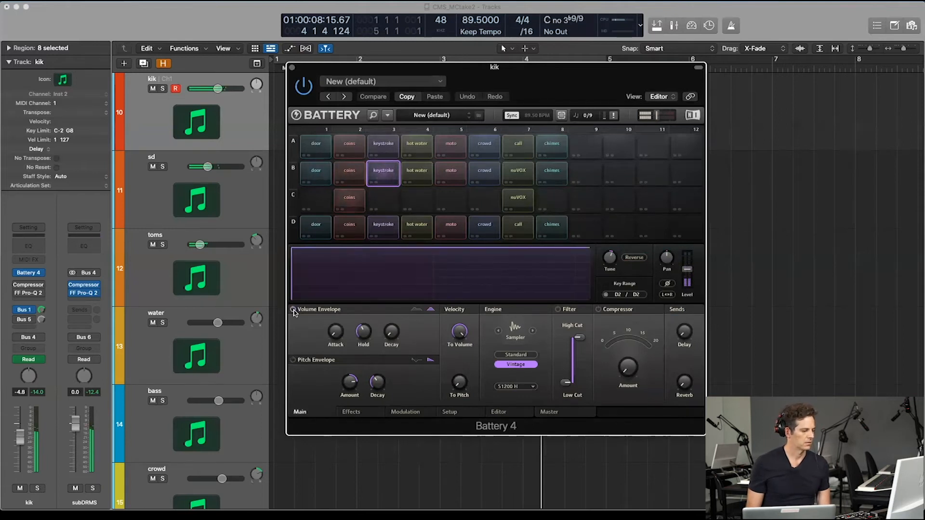
pyautogui.click(357, 411)
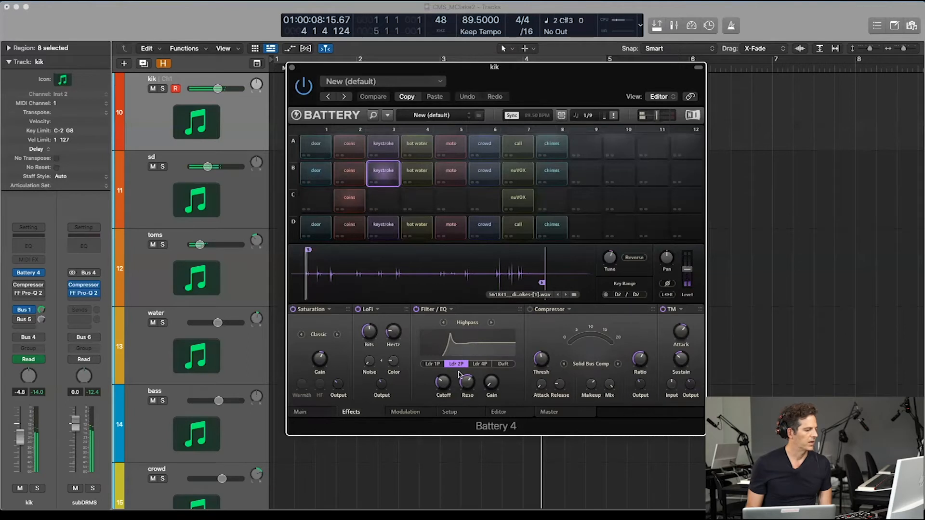
pyautogui.click(408, 413)
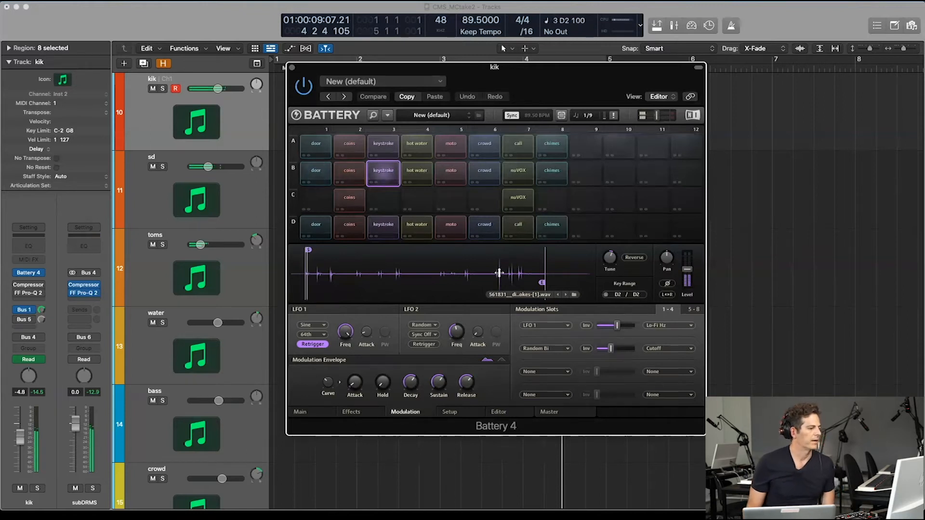
# Step: Check the row B hot water cell's modulation, effects and volume envelope settings
pyautogui.click(413, 177)
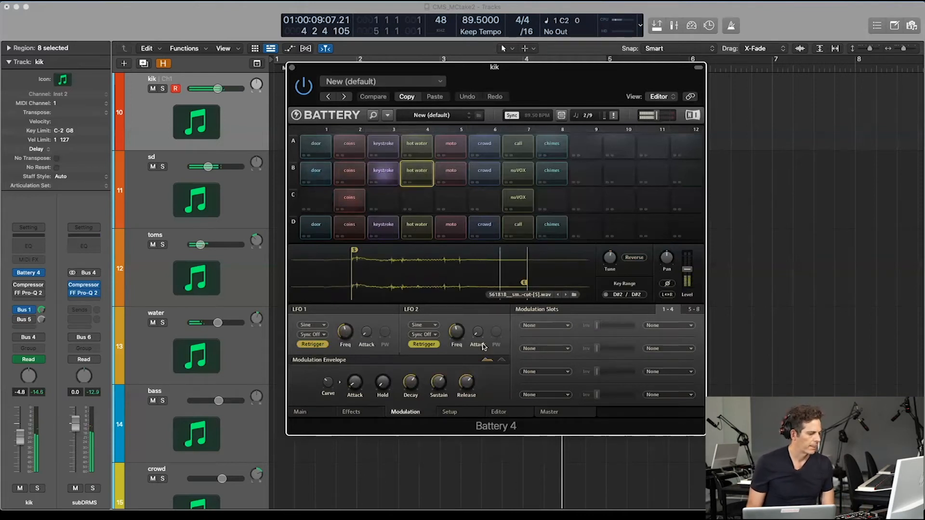
pyautogui.click(352, 412)
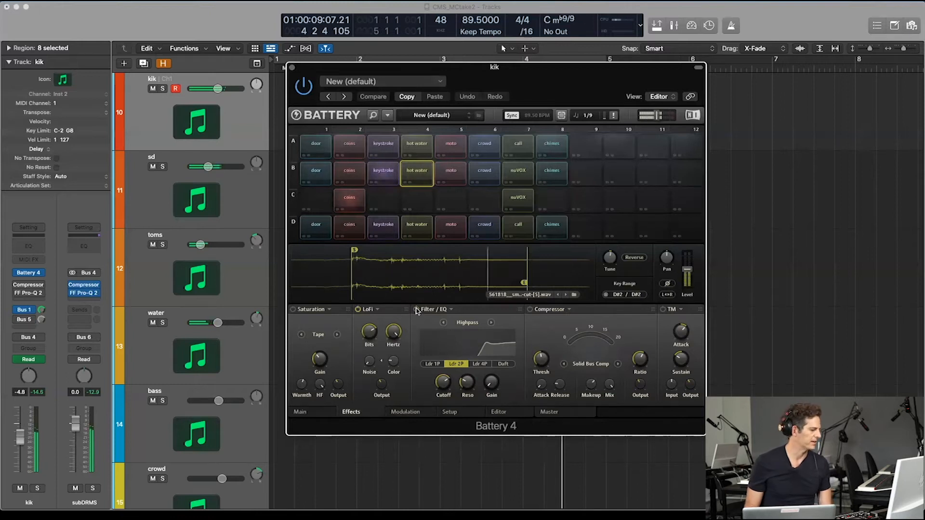
pyautogui.click(318, 411)
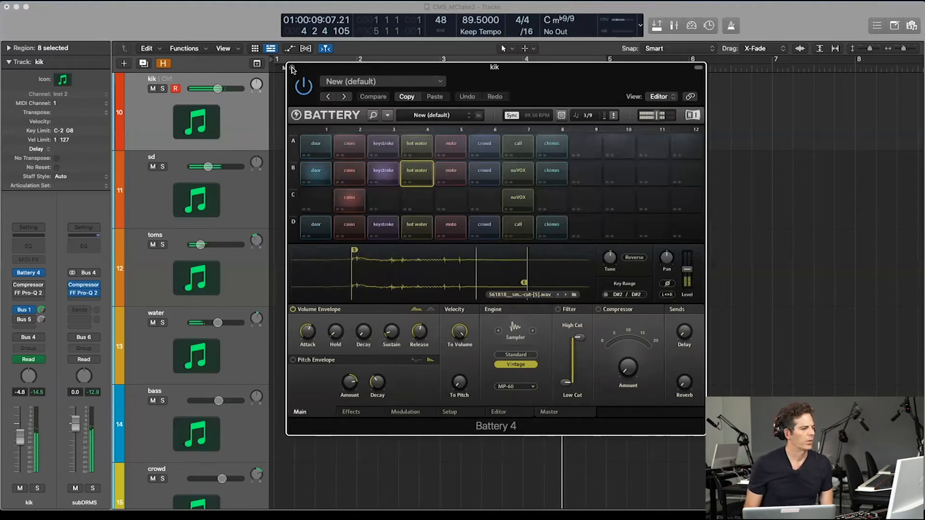
# Step: Examine the playback region of the row B moto sample within its full waveform
pyautogui.click(457, 171)
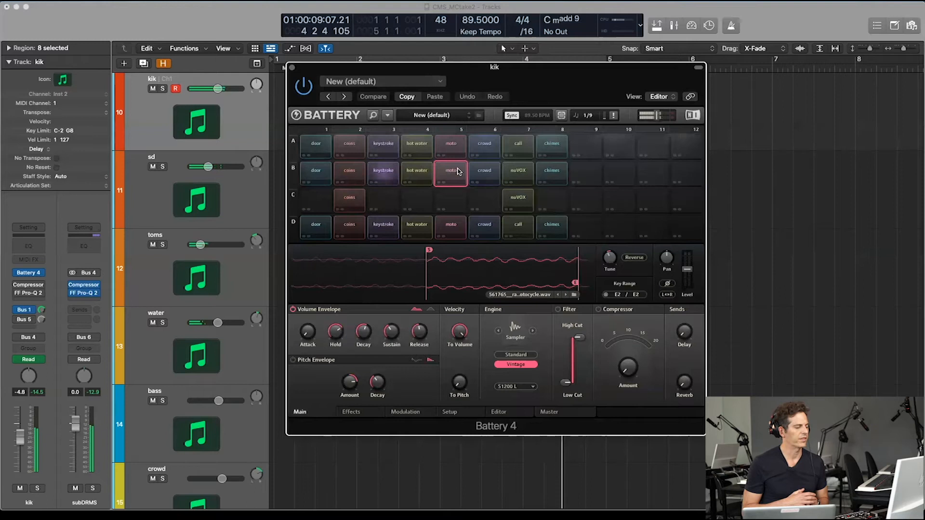
pyautogui.moveTo(491, 251); pyautogui.dragTo(367, 192)
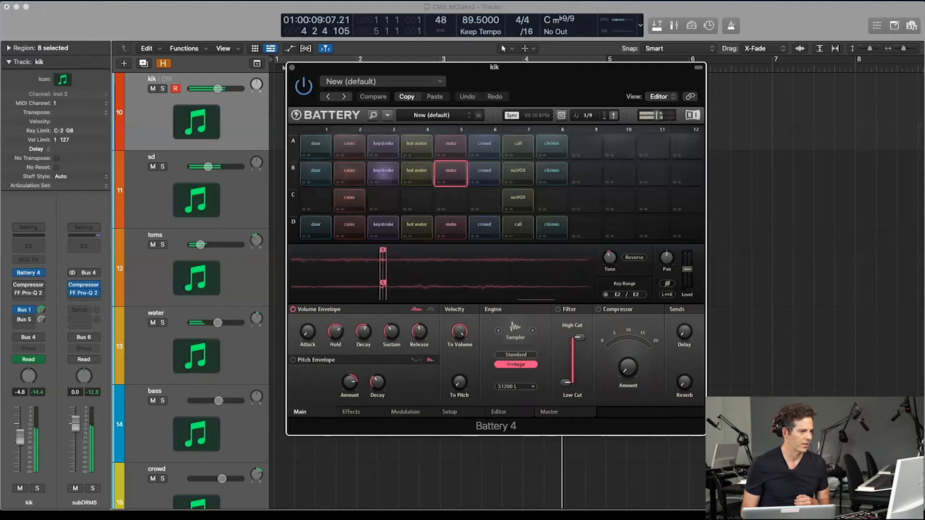
pyautogui.moveTo(402, 251)
pyautogui.mouseDown()
pyautogui.moveTo(402, 263)
pyautogui.moveTo(491, 270)
pyautogui.moveTo(495, 291)
pyautogui.moveTo(511, 251)
pyautogui.mouseUp()
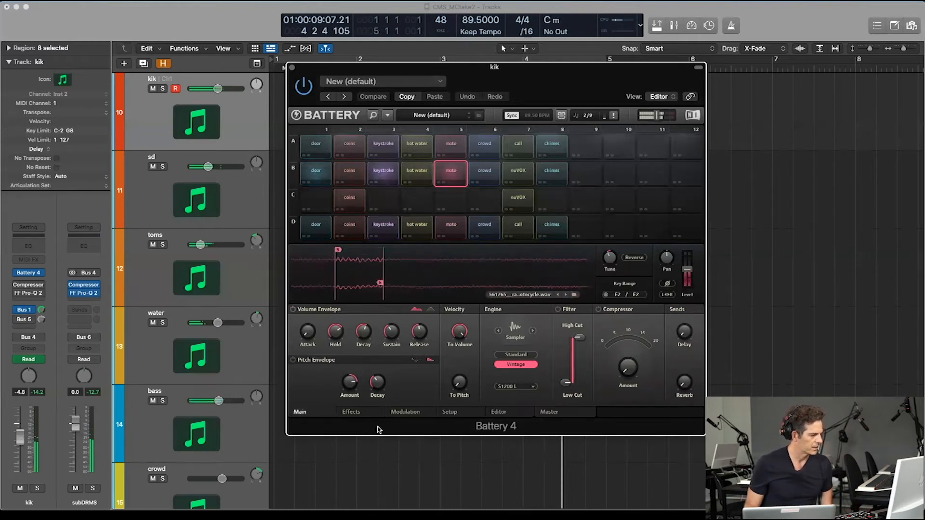
# Step: Turn on the row B moto cell's volume envelope and its Saturation, LoFi and Filter/EQ effects
pyautogui.click(356, 412)
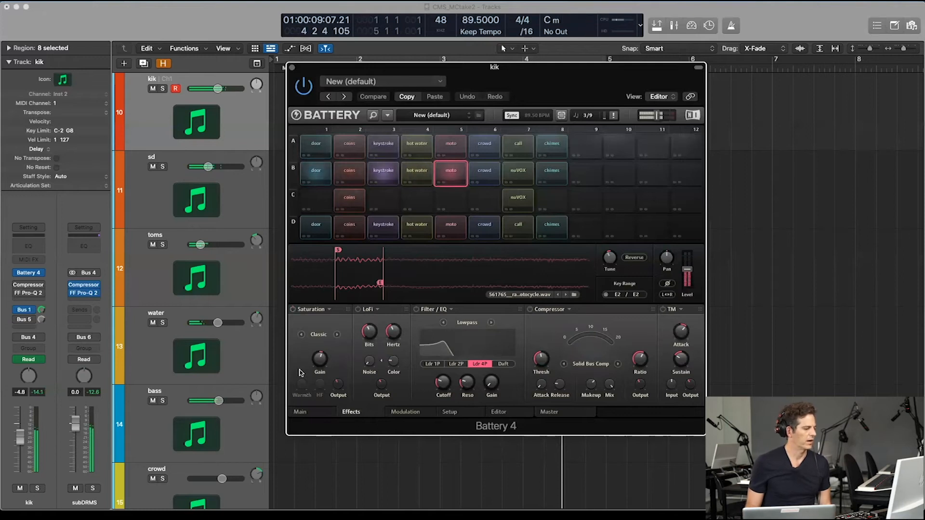
pyautogui.click(300, 412)
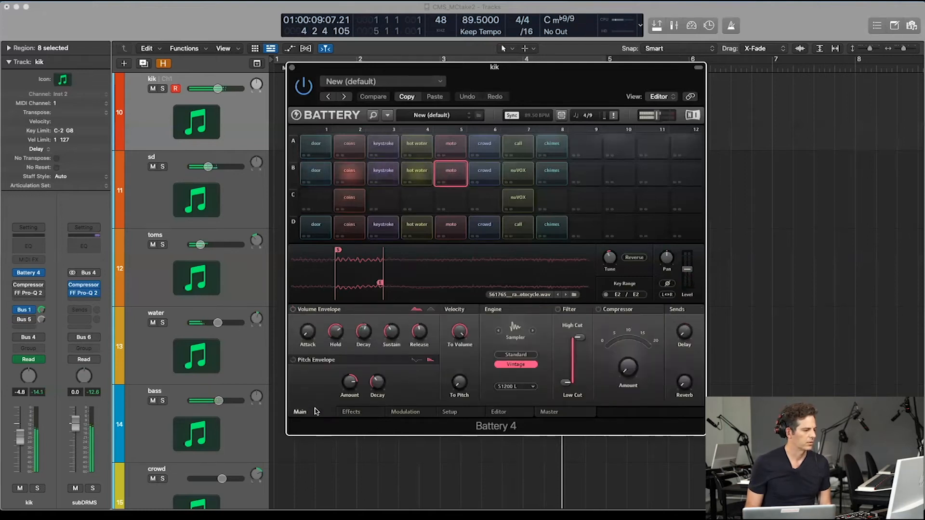
pyautogui.click(294, 312)
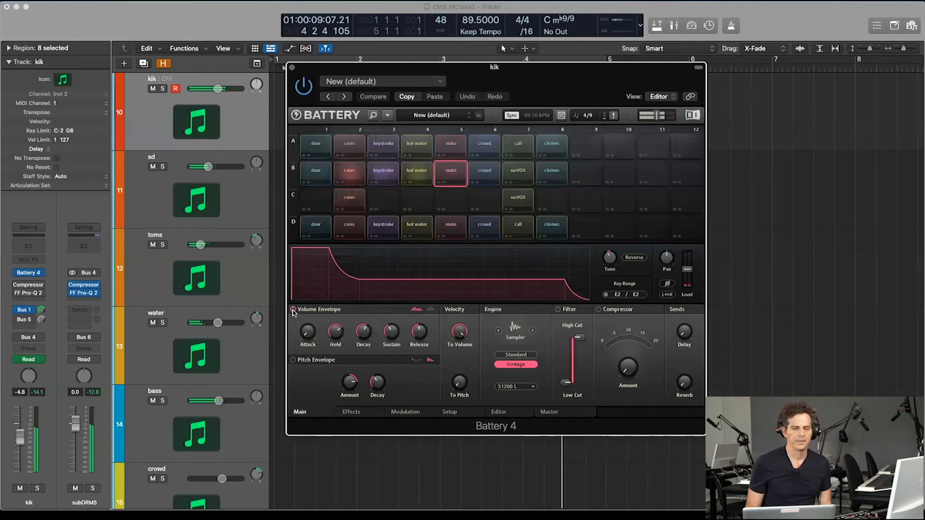
pyautogui.click(361, 413)
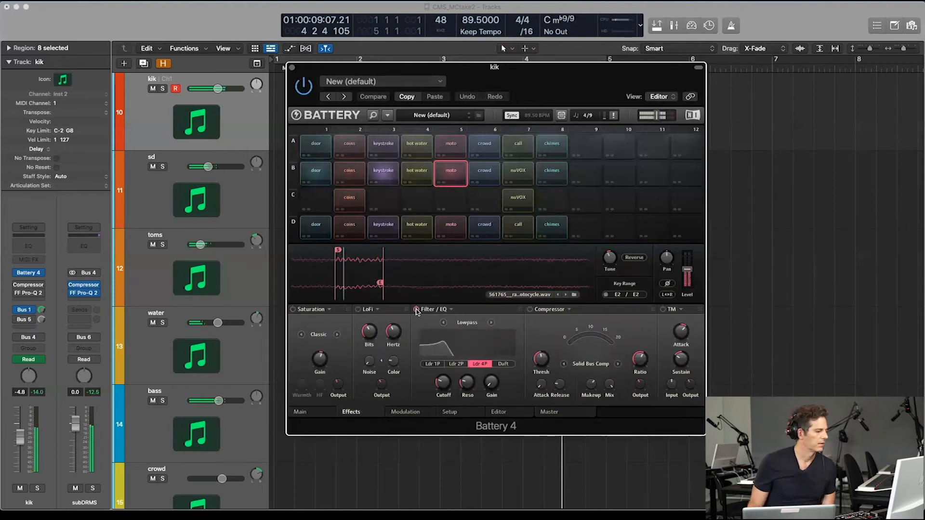
pyautogui.click(293, 309)
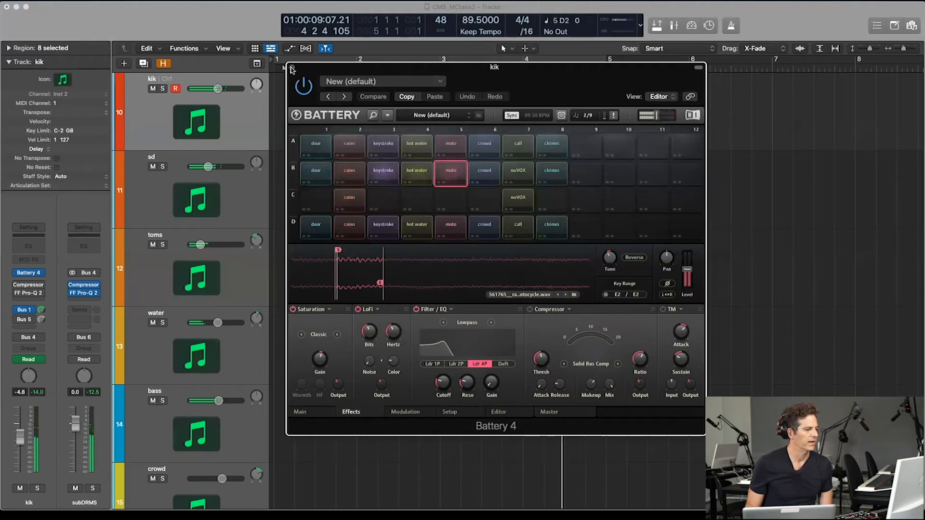
# Step: Review the row B crowd cell's volume envelope and effects settings
pyautogui.click(478, 174)
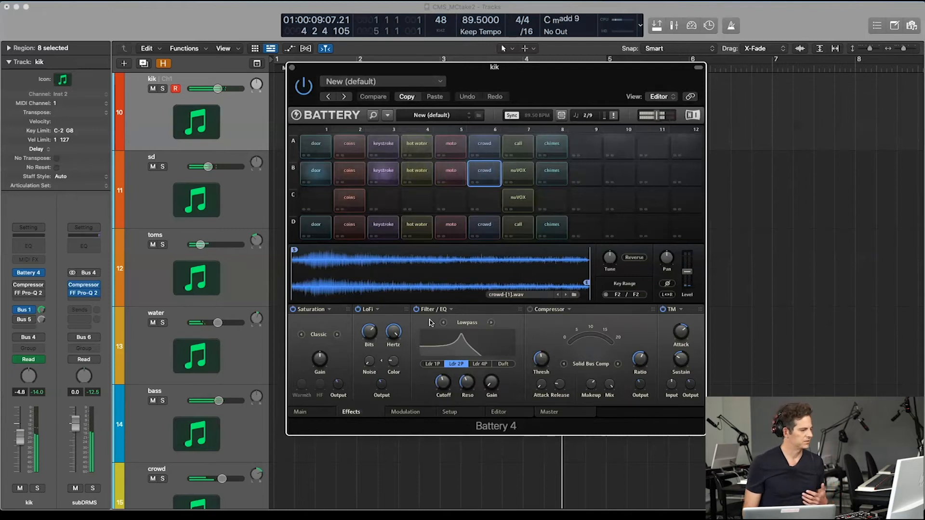
pyautogui.click(307, 413)
pyautogui.click(322, 308)
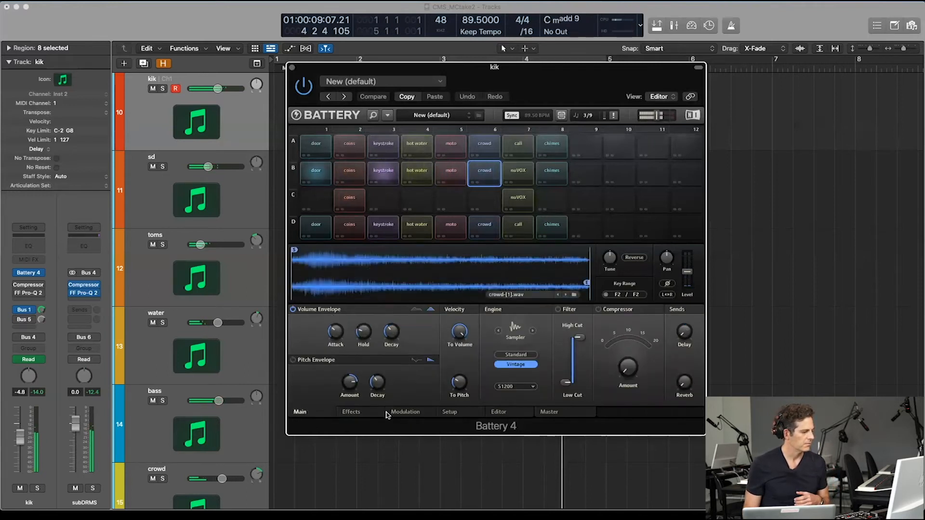
pyautogui.click(354, 412)
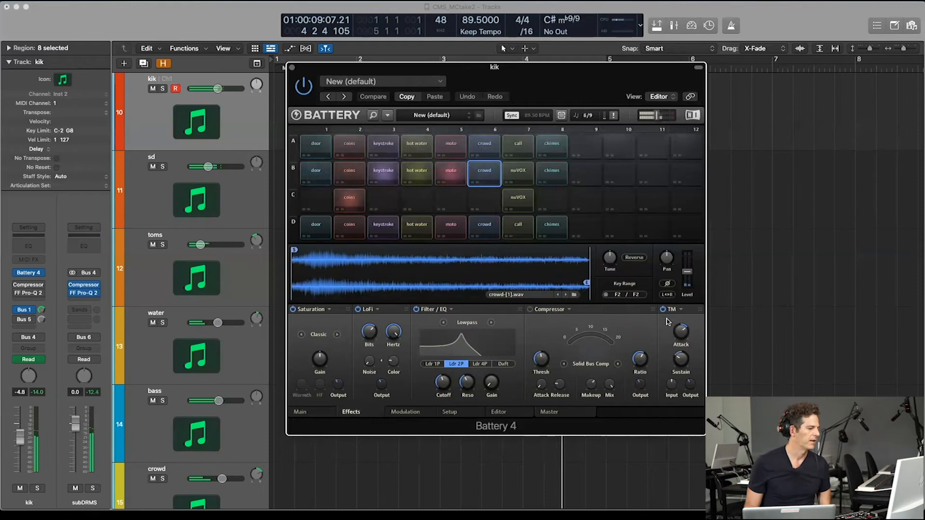
# Step: Review the row B crowd cell's modulation slots and modulation envelope
pyautogui.click(401, 412)
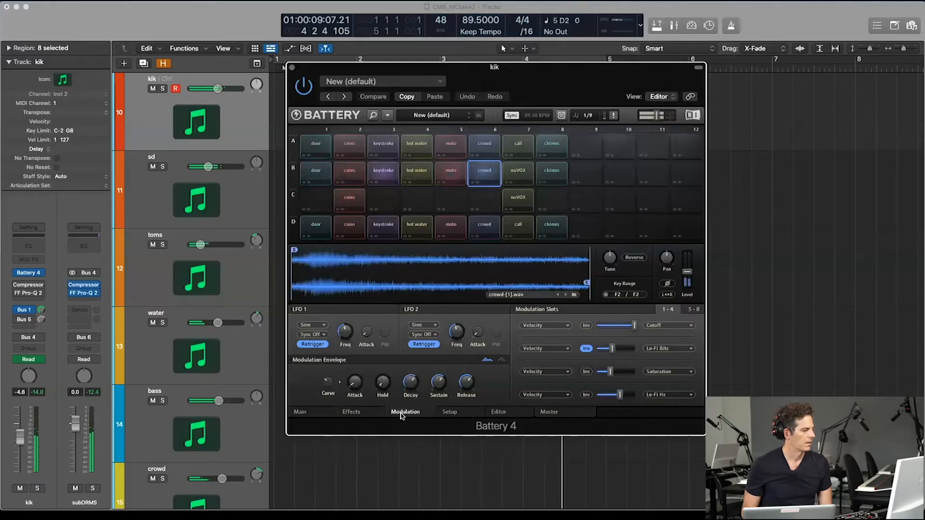
pyautogui.moveTo(383, 384); pyautogui.dragTo(387, 387)
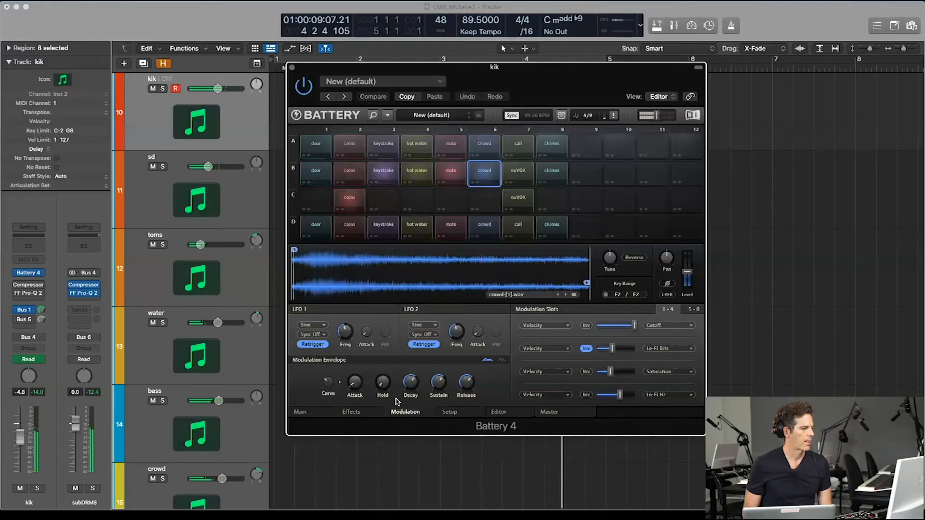
# Step: Review the row B chimes cell's modulation, volume envelope and effects, plus the row B nuVOX cell's effects
pyautogui.click(548, 172)
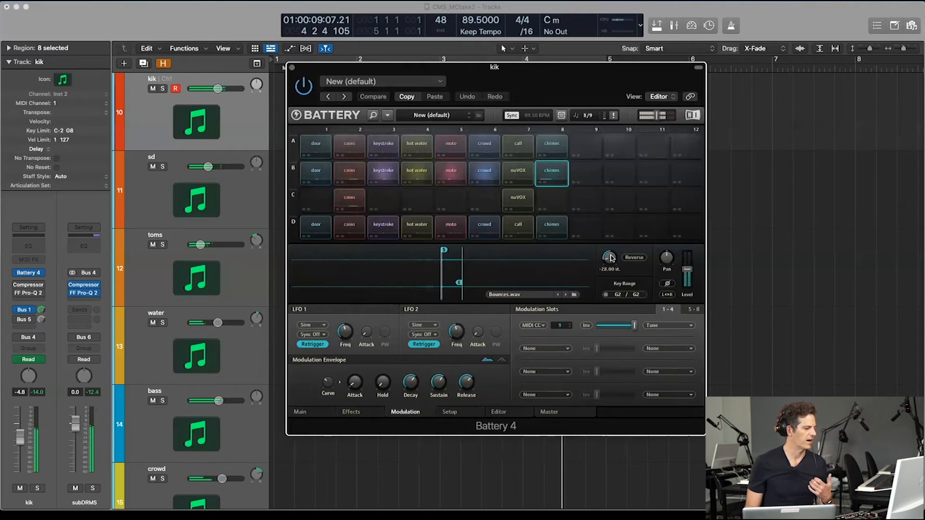
pyautogui.click(299, 413)
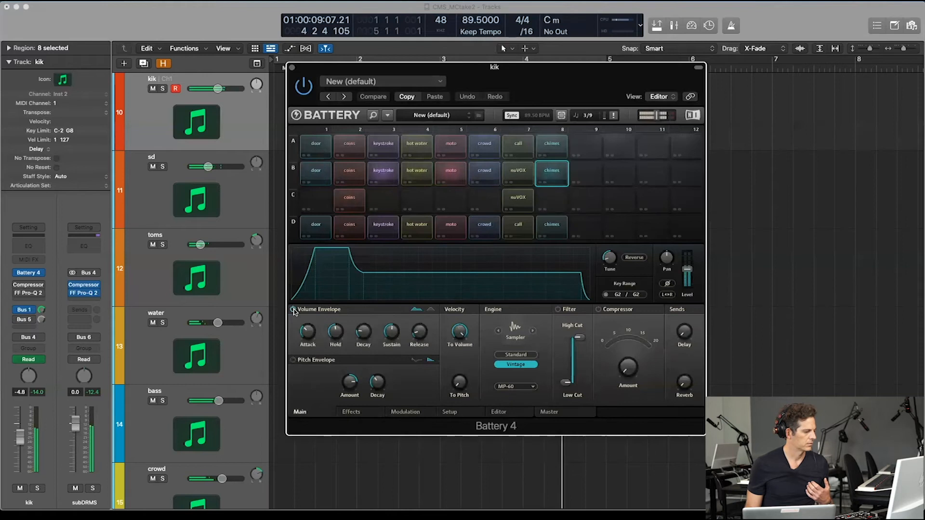
pyautogui.click(352, 412)
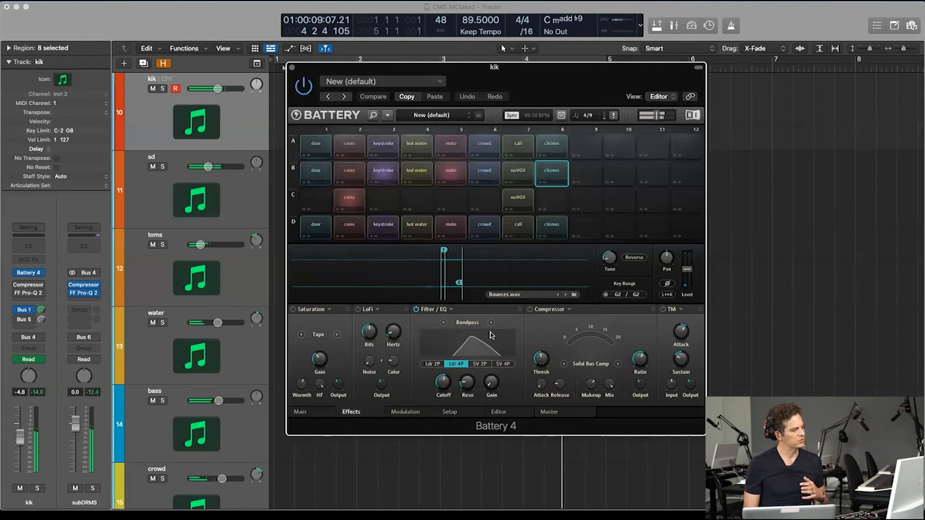
pyautogui.click(516, 173)
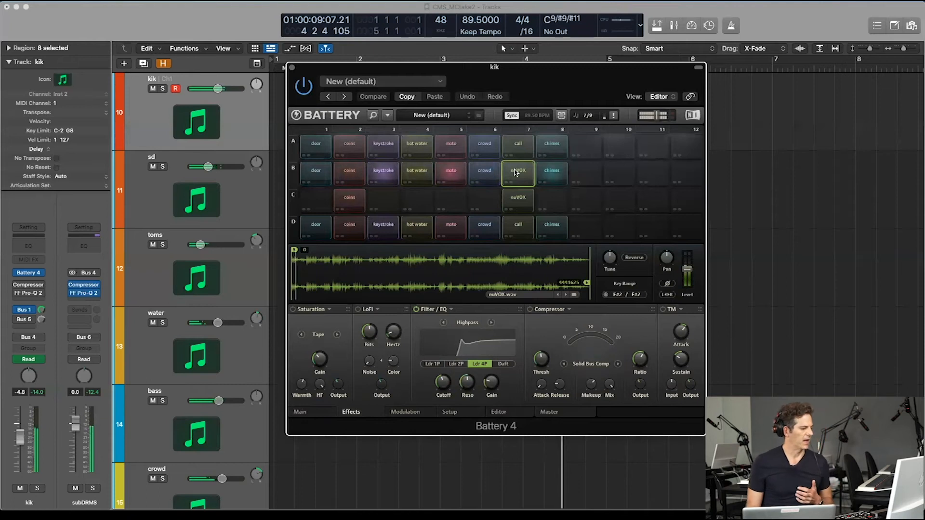
pyautogui.moveTo(393, 345)
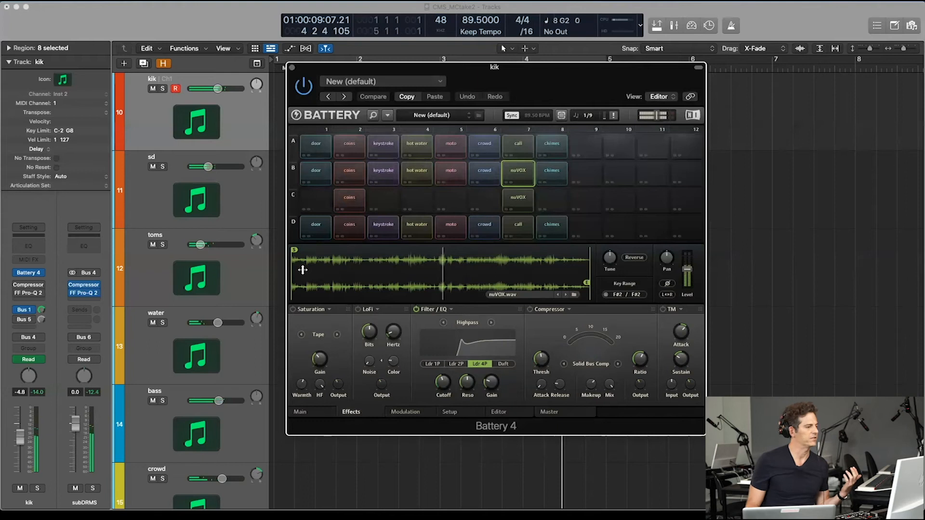
# Step: Close the kik track's Battery 4 instrument, open the mixer and start playback
pyautogui.click(292, 67)
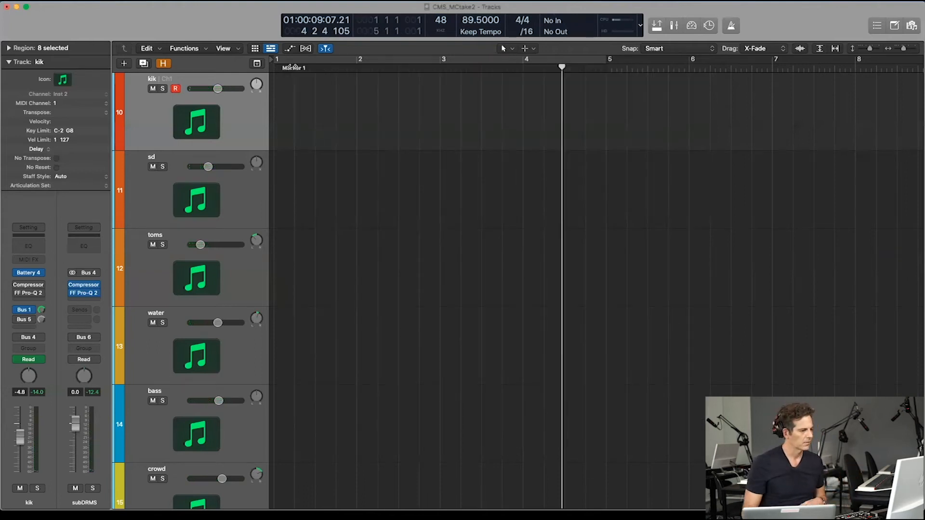
pyautogui.press('super+2')
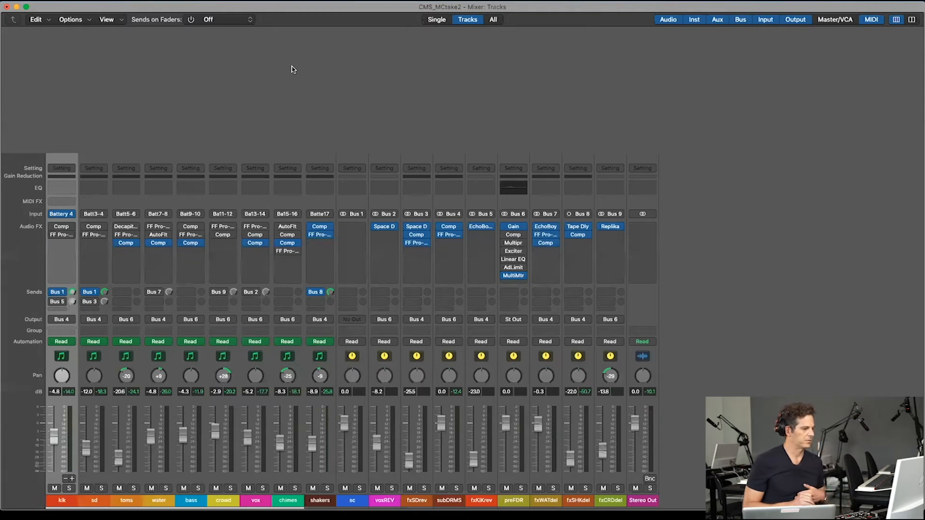
pyautogui.press('space')
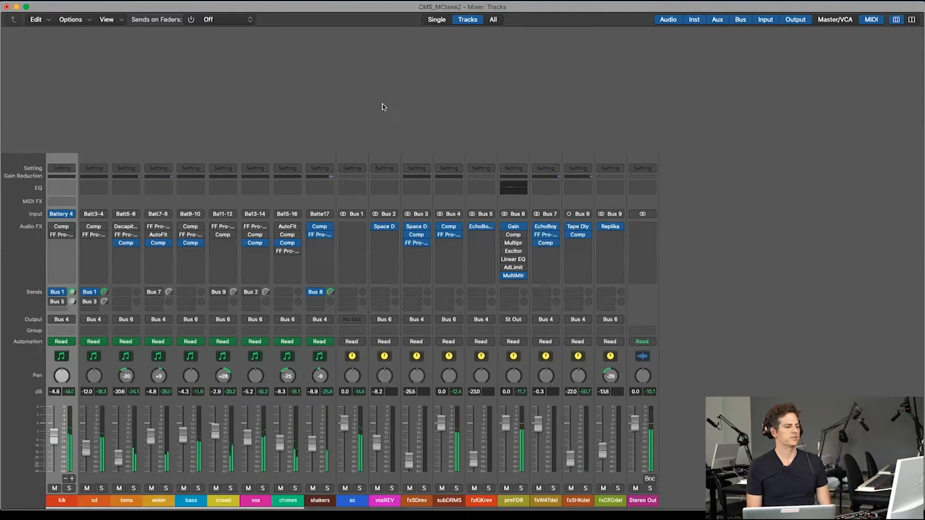
# Step: Check the mono setting of the Gain plug-in on the preFDR channel
pyautogui.click(513, 227)
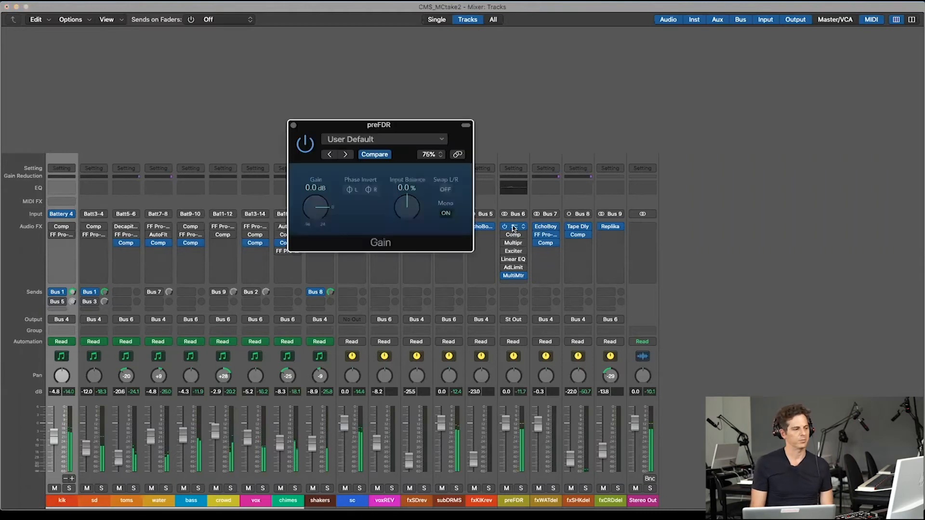
pyautogui.click(294, 127)
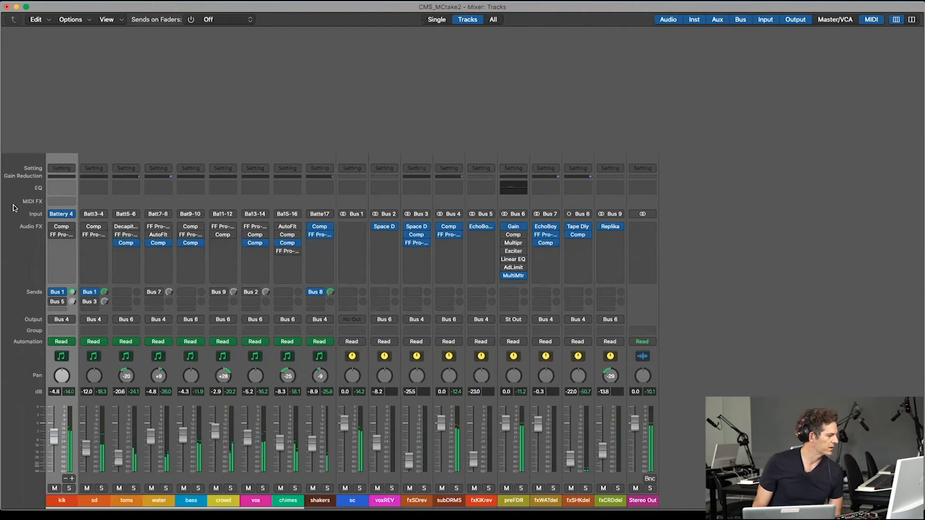
# Step: Inspect the ratio, attack and release of the kik channel's Vintage Opto Compressor and turn the plug-in on
pyautogui.click(60, 229)
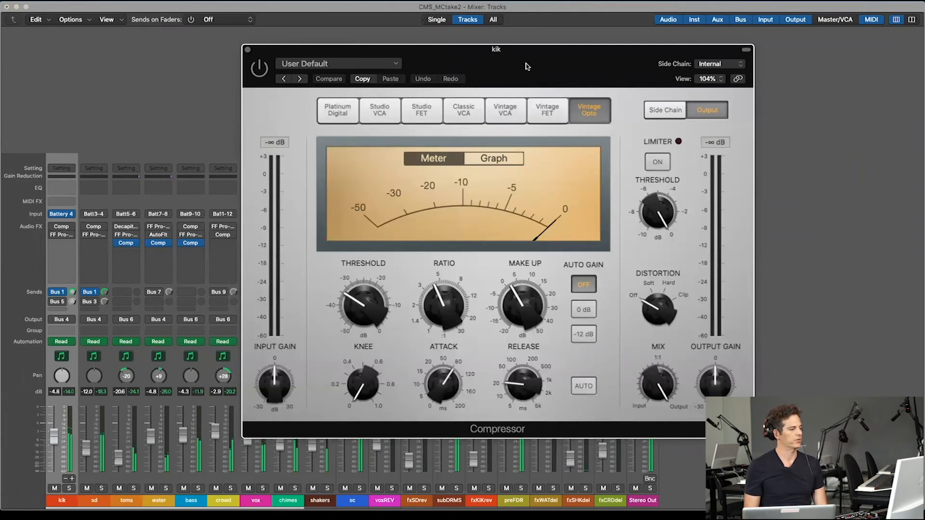
pyautogui.moveTo(434, 299); pyautogui.dragTo(445, 329)
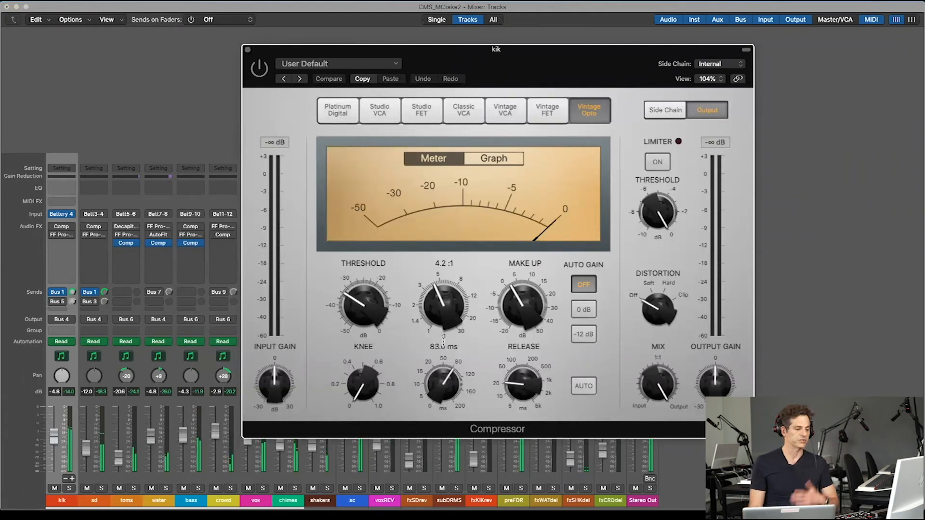
pyautogui.moveTo(530, 384)
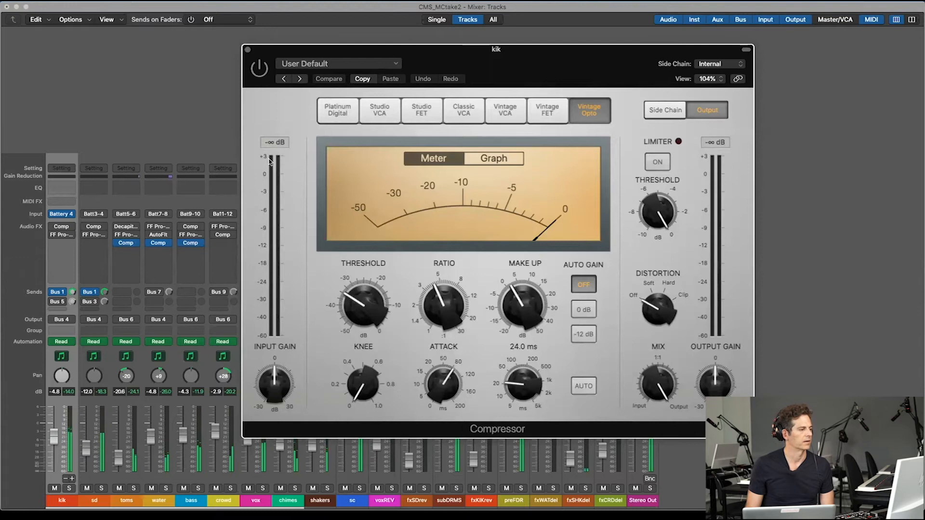
pyautogui.click(255, 76)
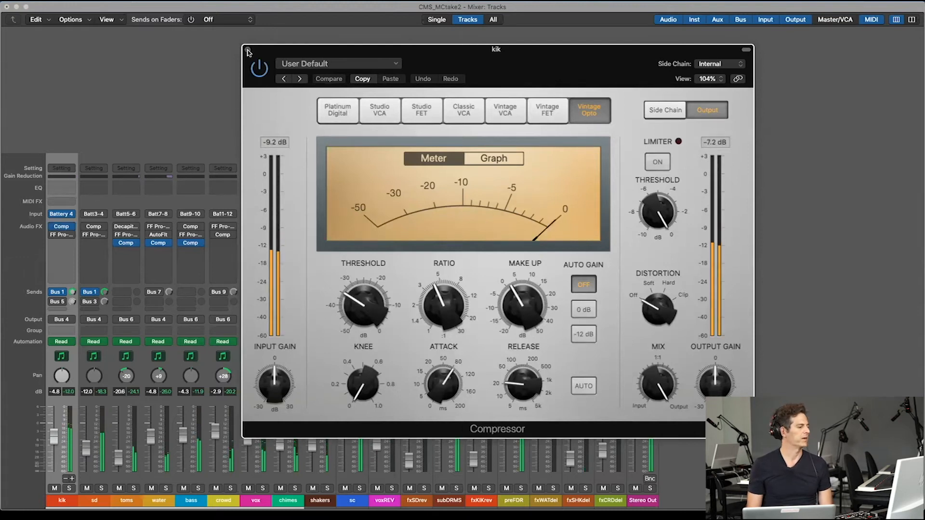
pyautogui.click(247, 49)
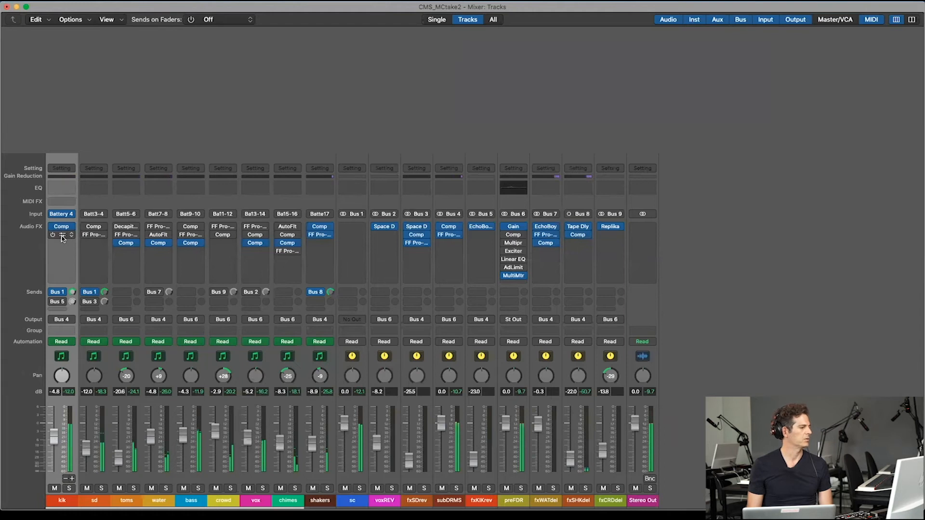
# Step: Turn on the kik channel's FF Pro-Q 2 equalizer and view its curve
pyautogui.click(62, 236)
pyautogui.click(27, 65)
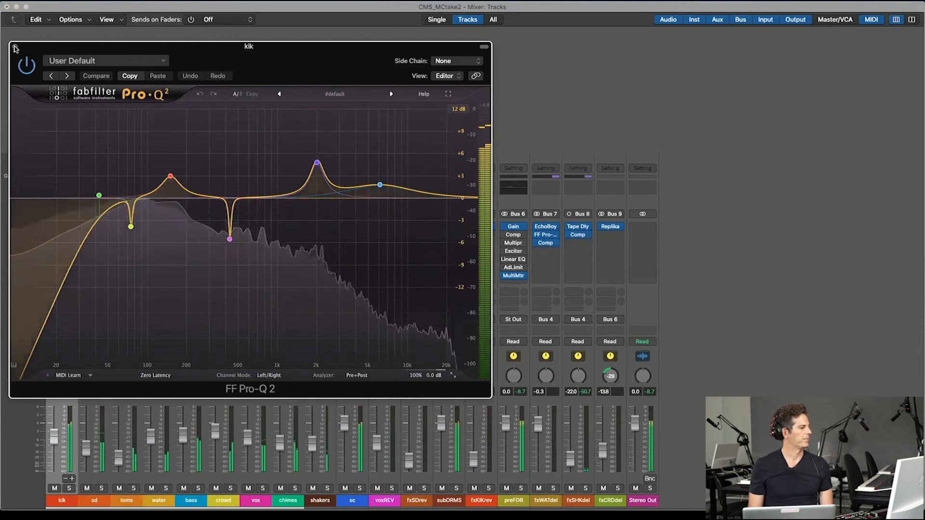
pyautogui.click(15, 48)
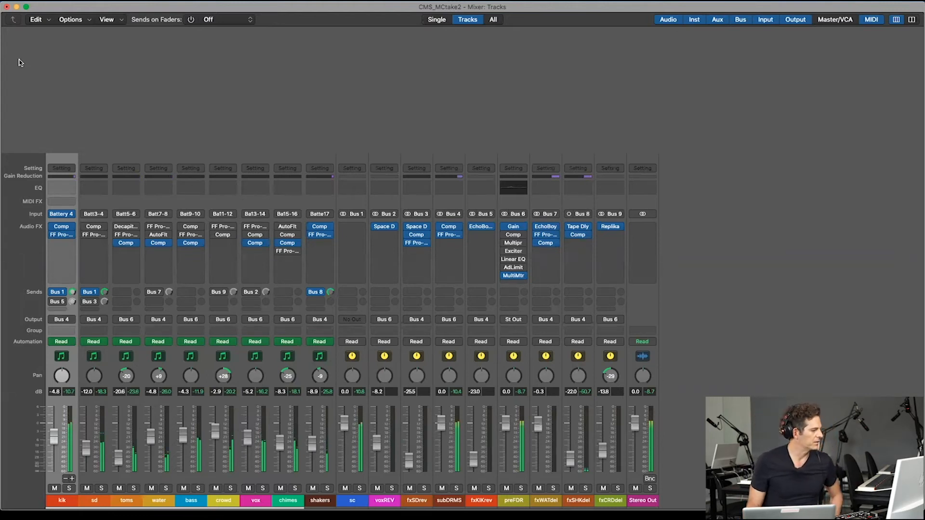
# Step: Turn on the sd channel's Studio VCA Compressor and its FF Pro-Q 2 equalizer
pyautogui.click(94, 228)
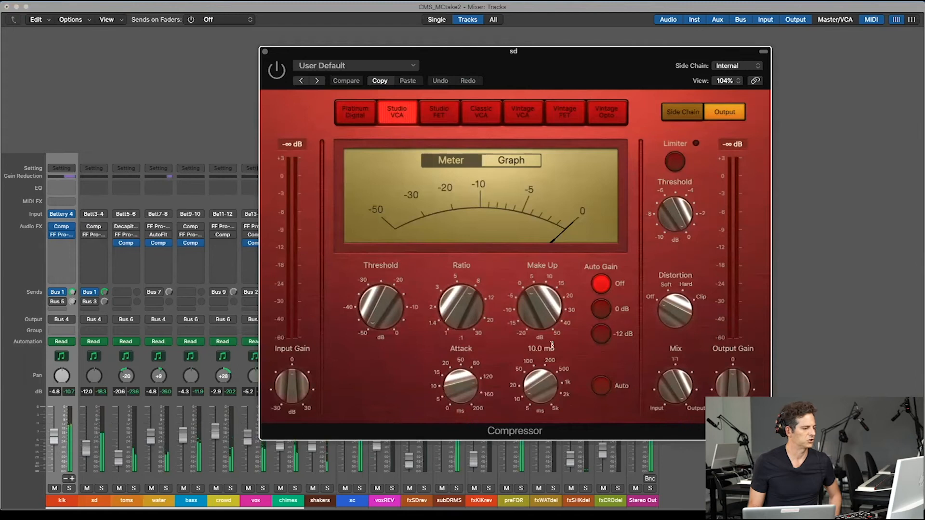
pyautogui.click(264, 52)
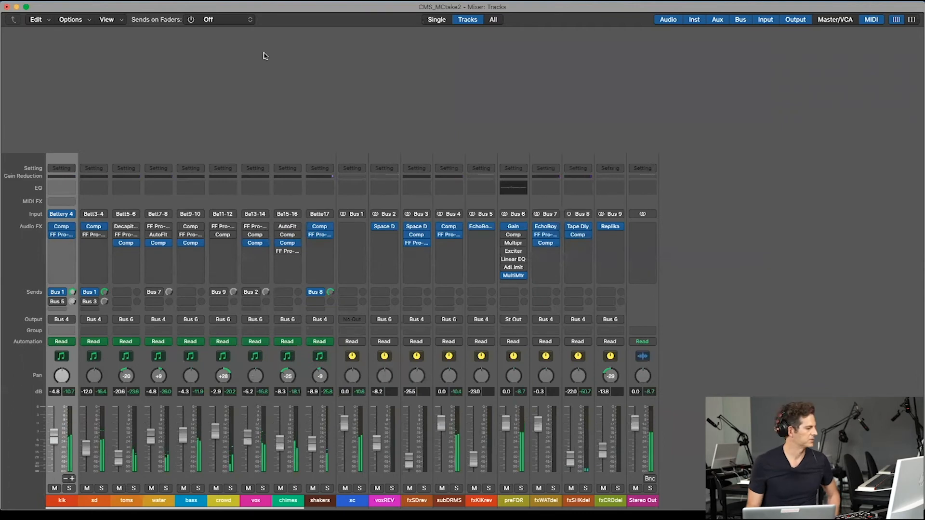
pyautogui.click(93, 234)
pyautogui.moveTo(557, 143); pyautogui.dragTo(554, 52)
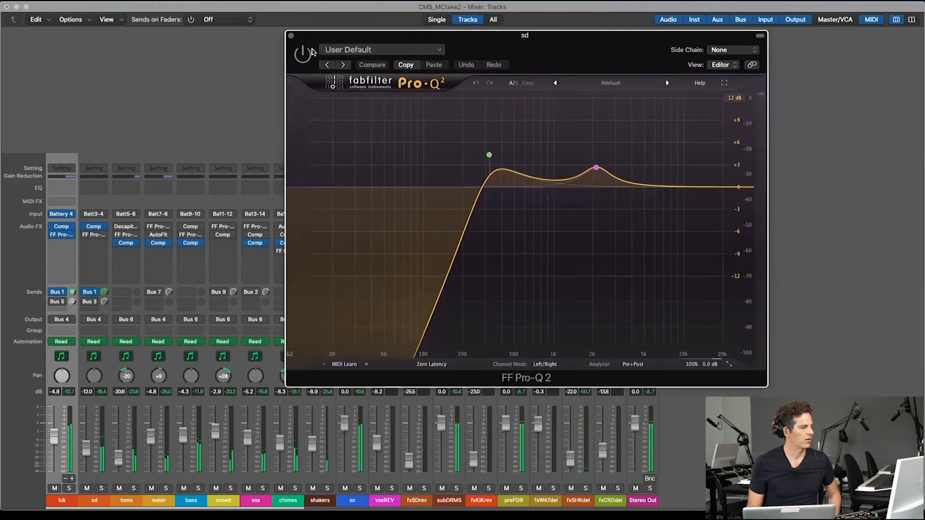
pyautogui.click(304, 54)
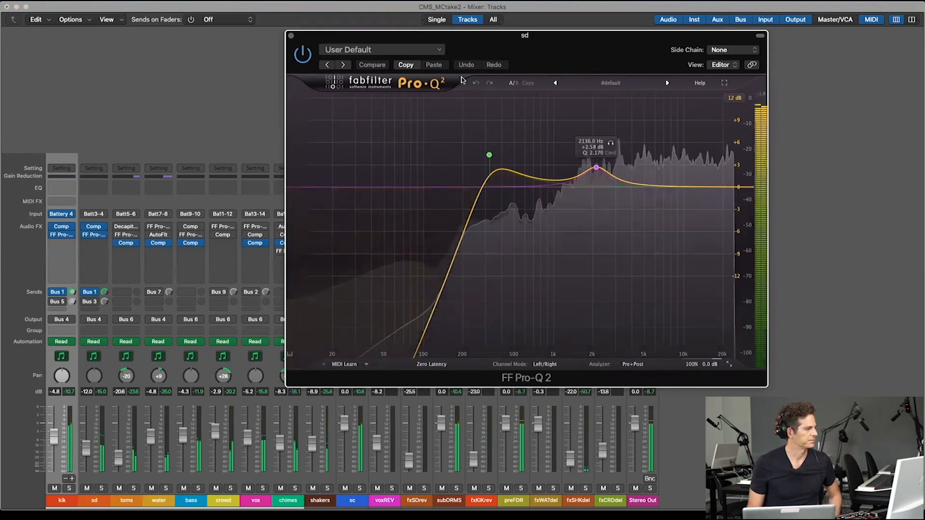
pyautogui.click(291, 35)
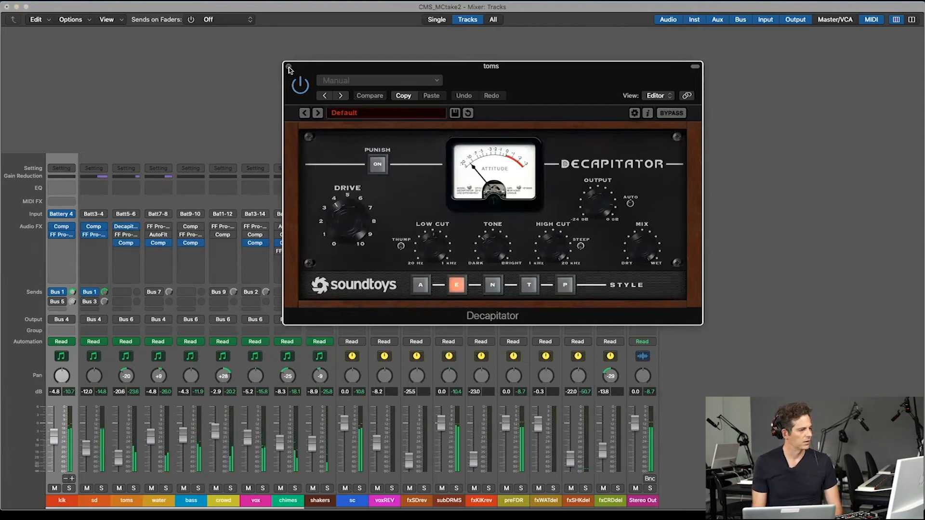
# Step: Turn on the toms channel's Decapitator and FF Pro-Q 2 plug-ins
pyautogui.click(289, 67)
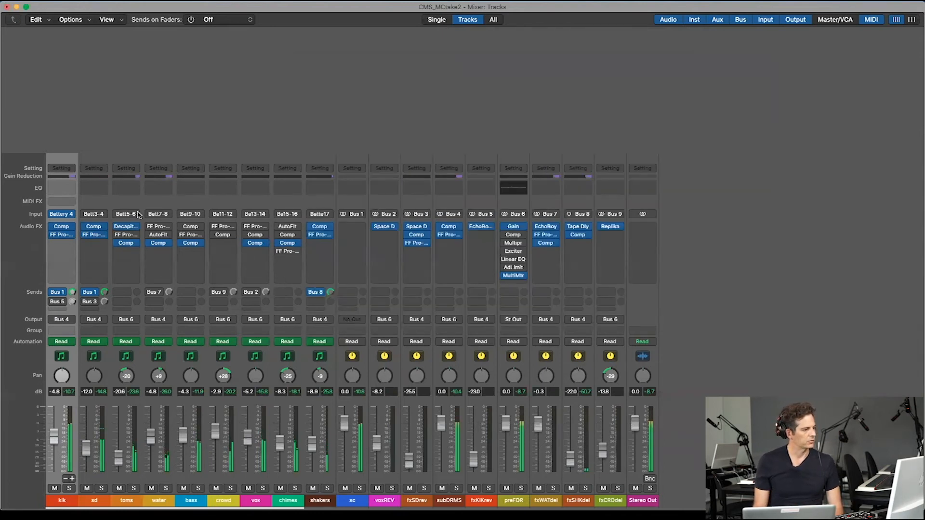
pyautogui.click(125, 234)
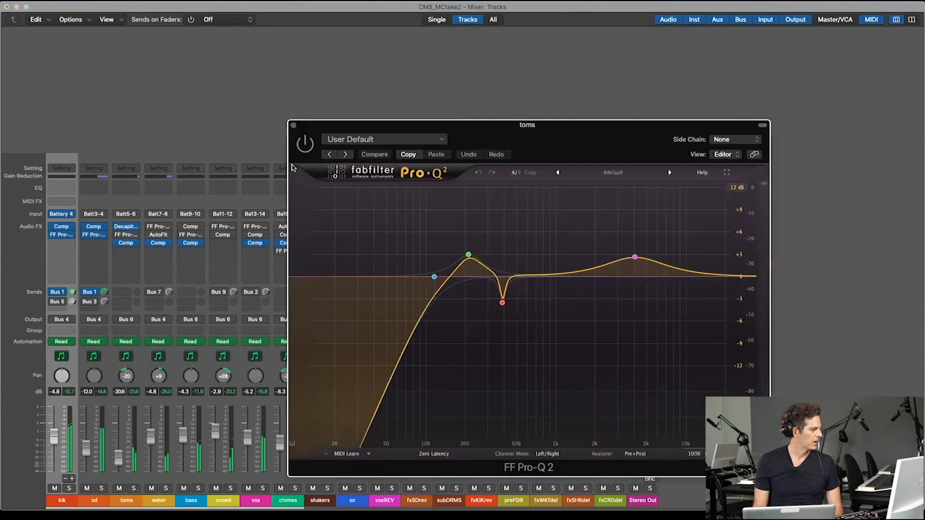
pyautogui.click(304, 145)
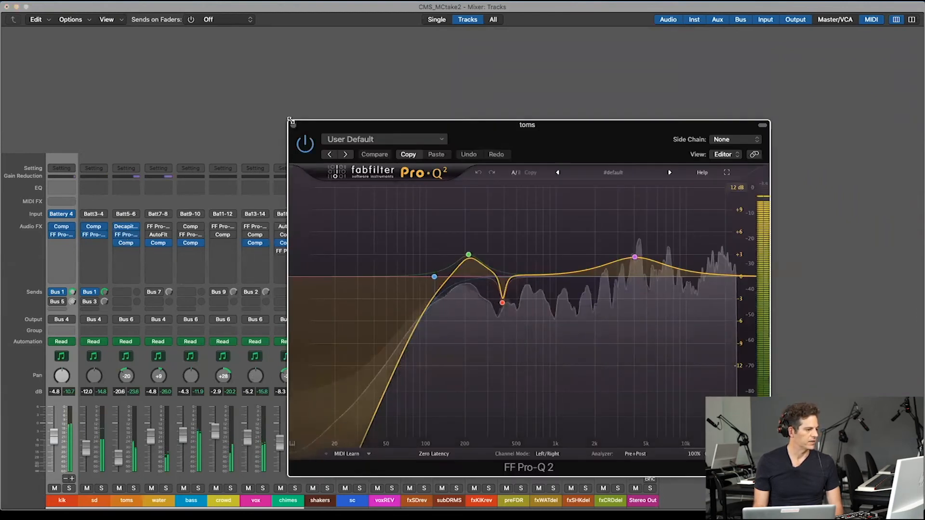
pyautogui.click(294, 126)
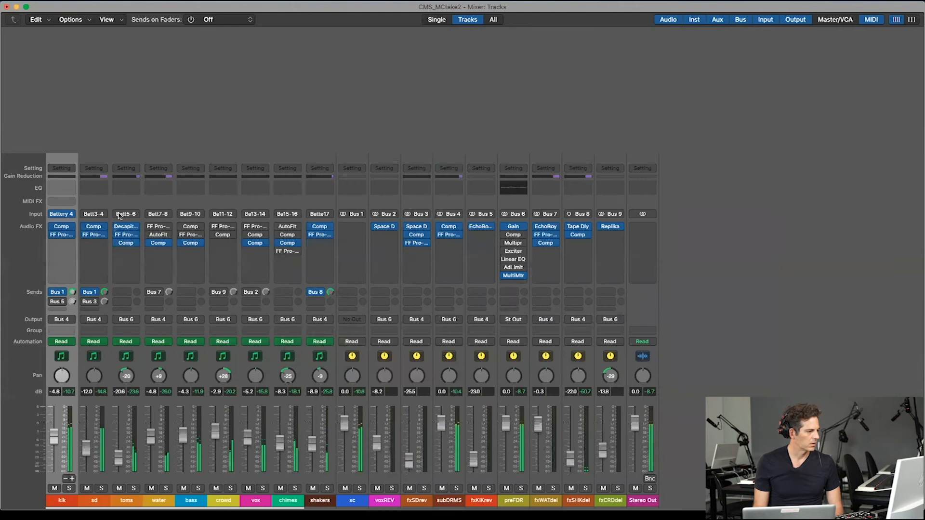
# Step: Inspect the toms channel's Compressor side-chained to Bus 1 and set the toms fader to -21.5 dB
pyautogui.click(126, 244)
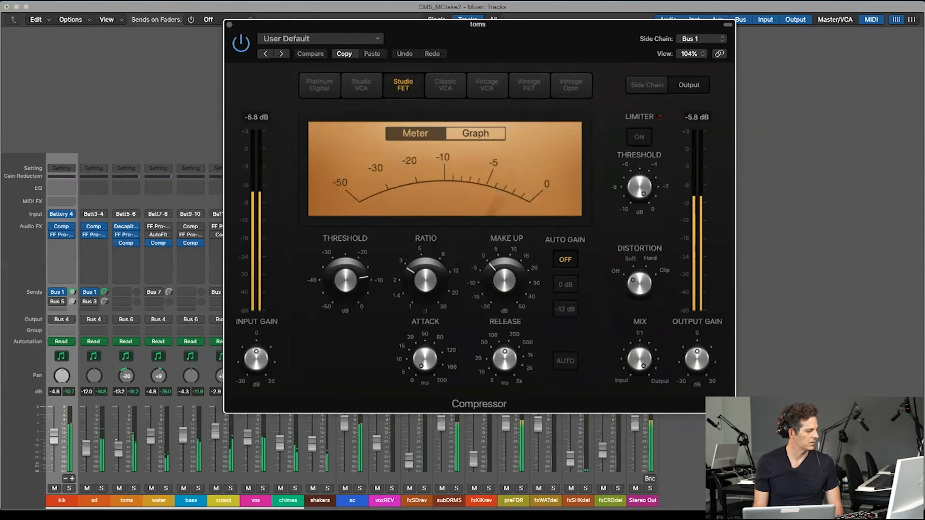
pyautogui.moveTo(118, 449); pyautogui.dragTo(118, 450)
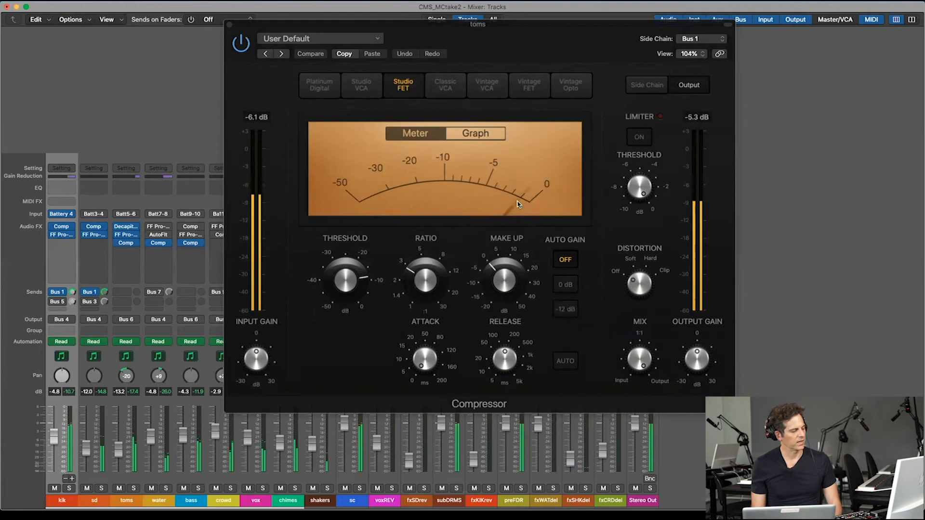
pyautogui.click(229, 24)
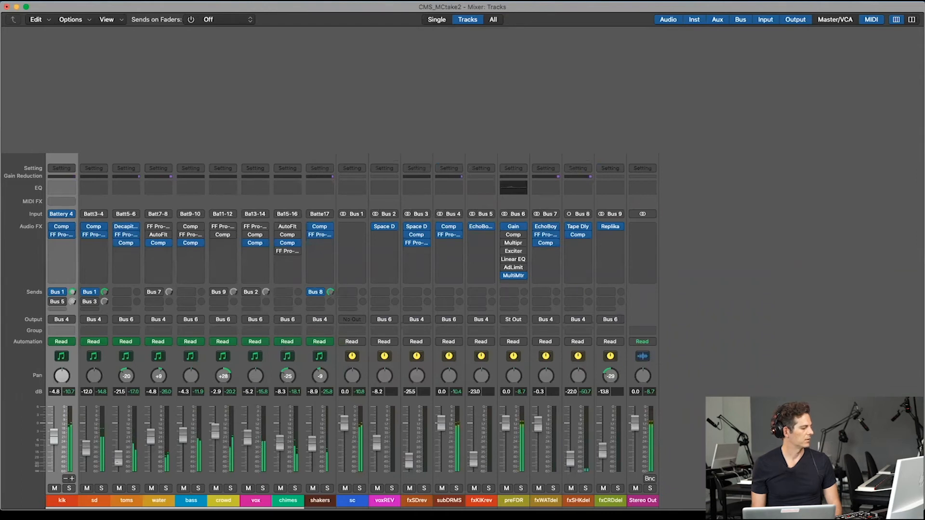
# Step: Turn on the water channel's FF Pro-Q 2 equalizer and inspect its low-cut band
pyautogui.click(160, 227)
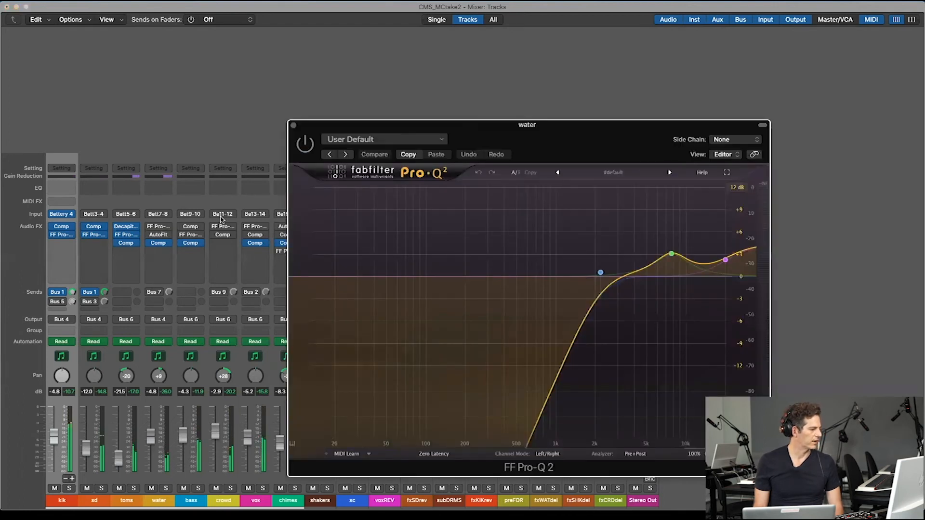
pyautogui.click(303, 146)
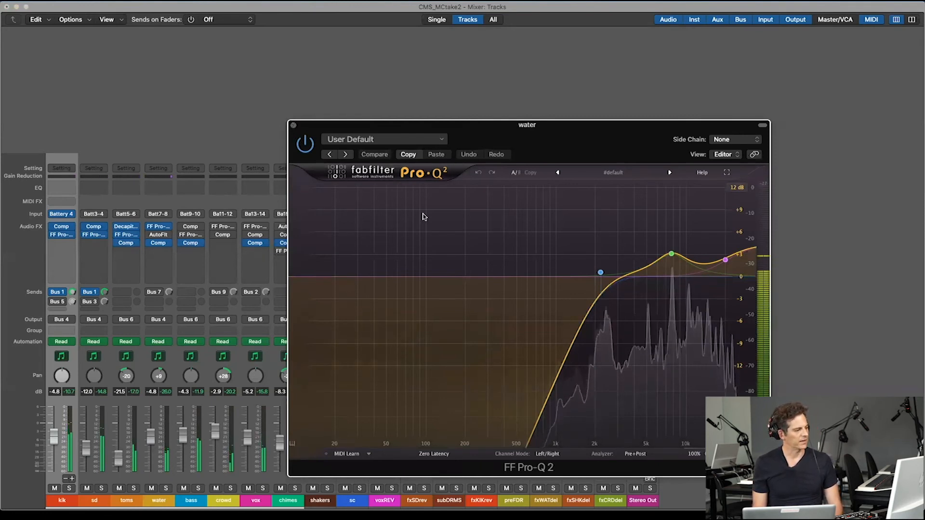
pyautogui.moveTo(600, 272)
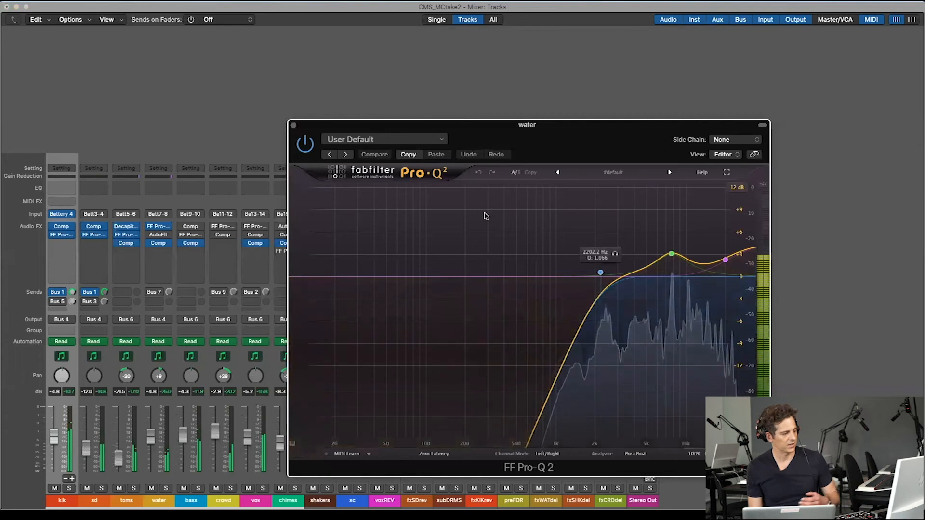
pyautogui.click(294, 125)
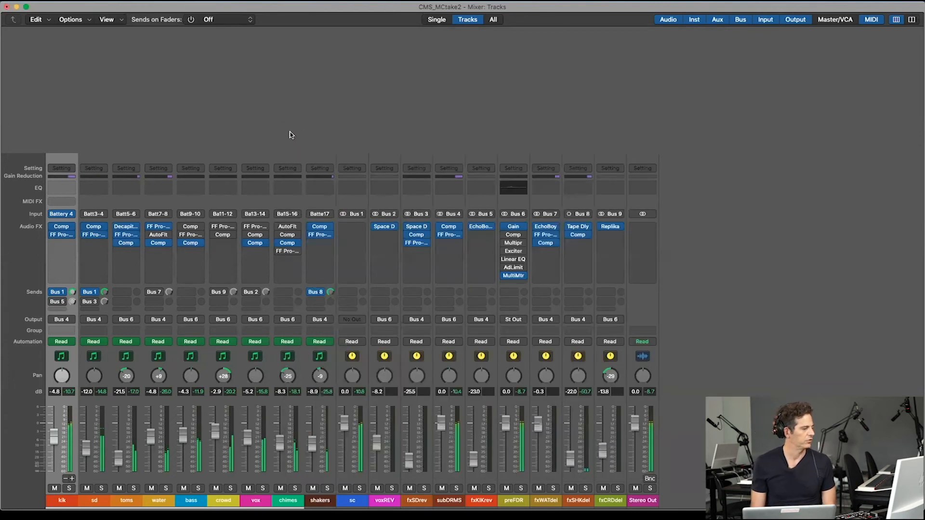
# Step: Turn on the water channel's AutoFilter plug-in and its Bus 7 send
pyautogui.click(154, 236)
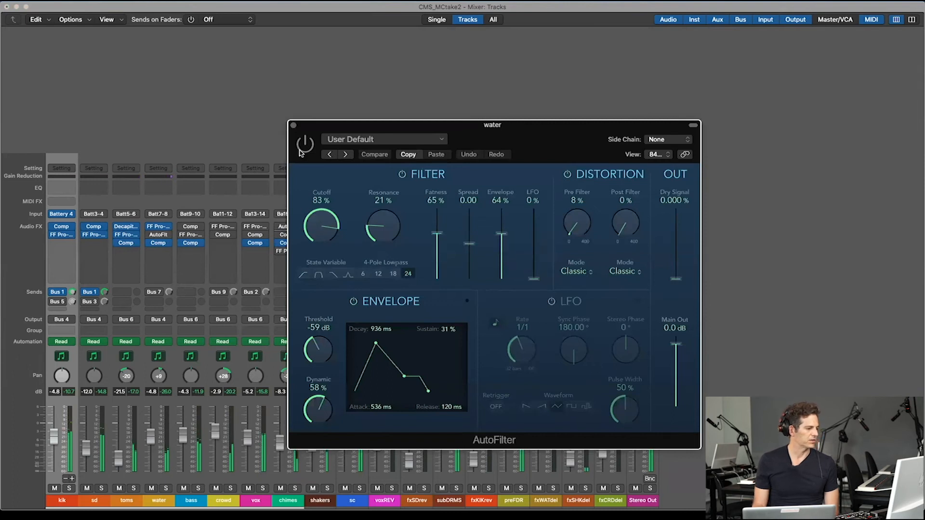
pyautogui.click(294, 126)
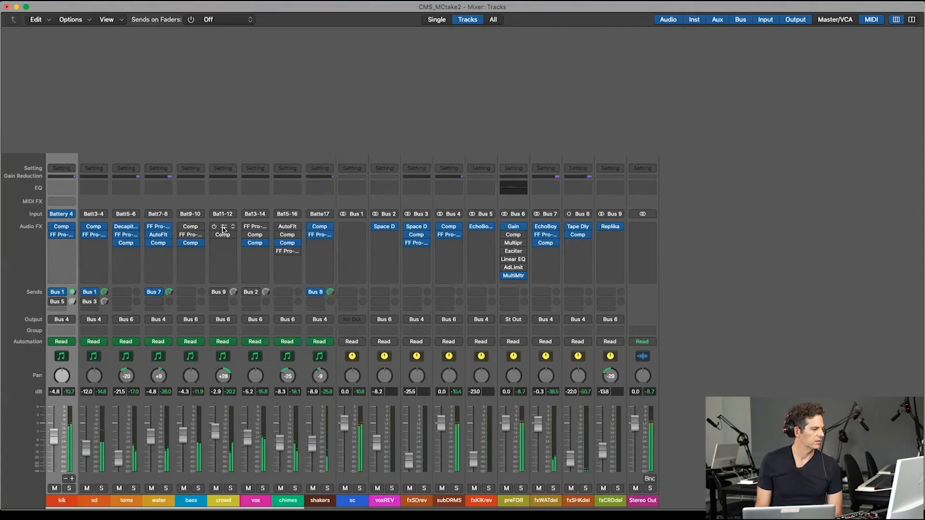
# Step: Turn on the crowd channel's FF Pro-Q 2 equalizer, Platinum Digital Compressor and Bus 9 send
pyautogui.click(222, 227)
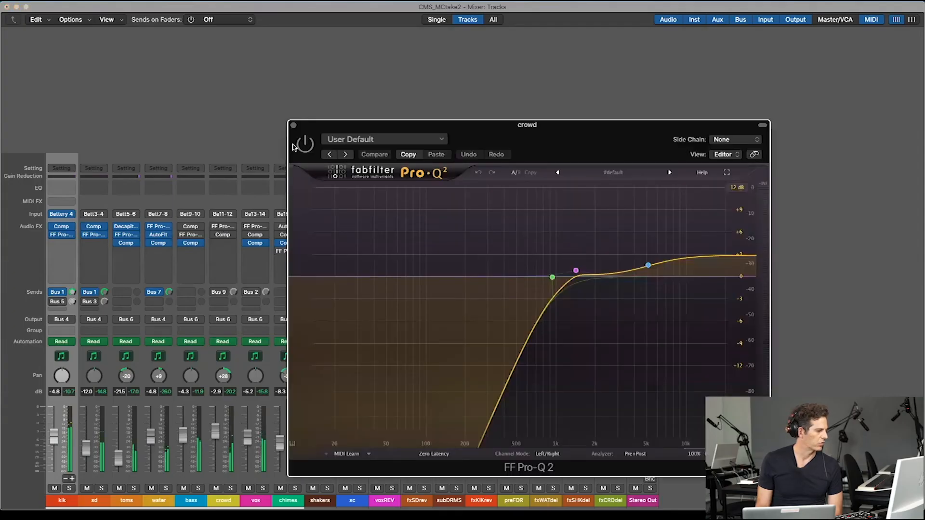
pyautogui.click(293, 123)
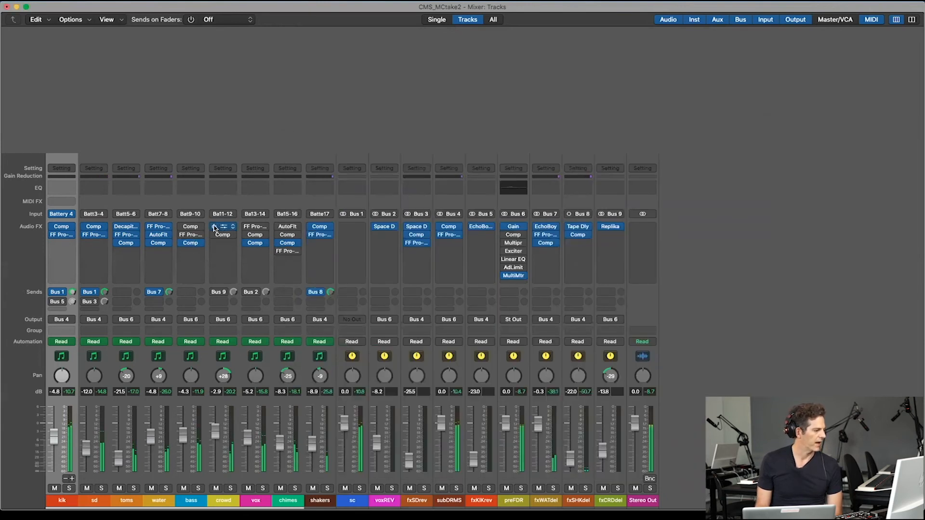
pyautogui.click(224, 235)
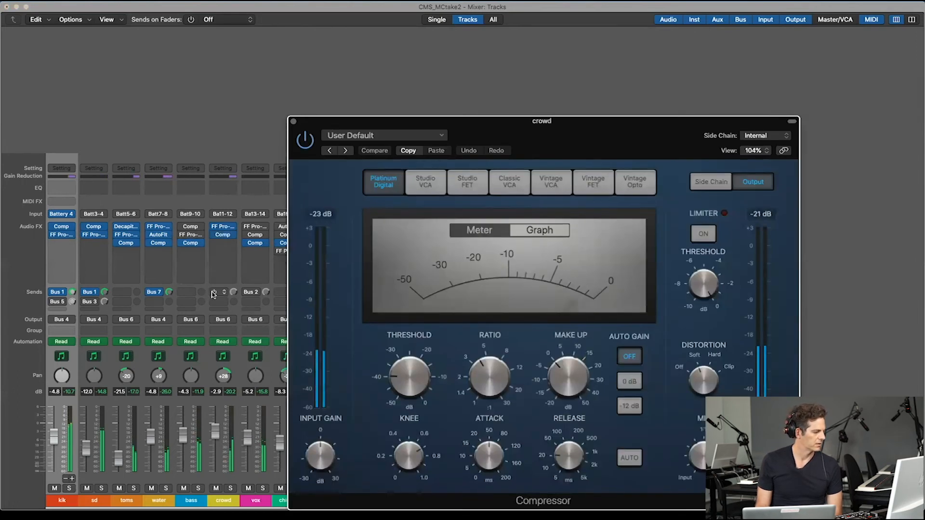
pyautogui.click(289, 153)
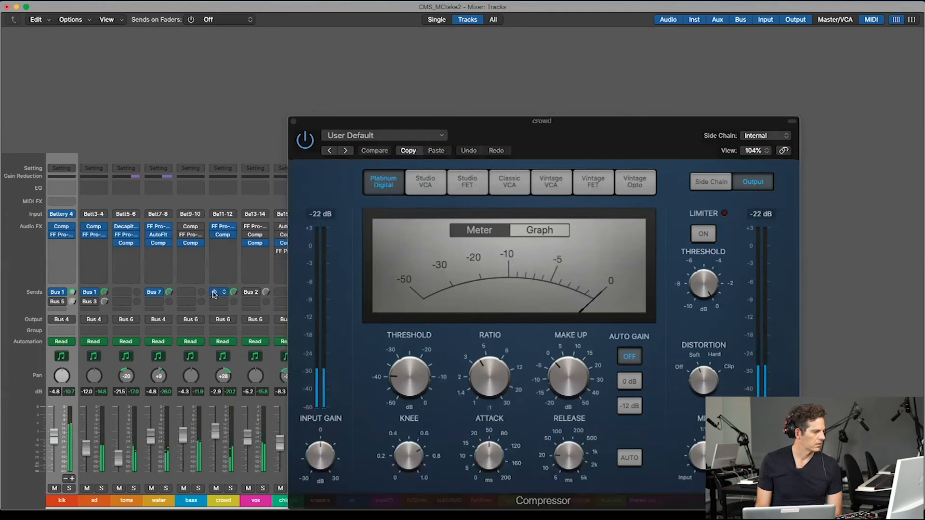
pyautogui.click(293, 122)
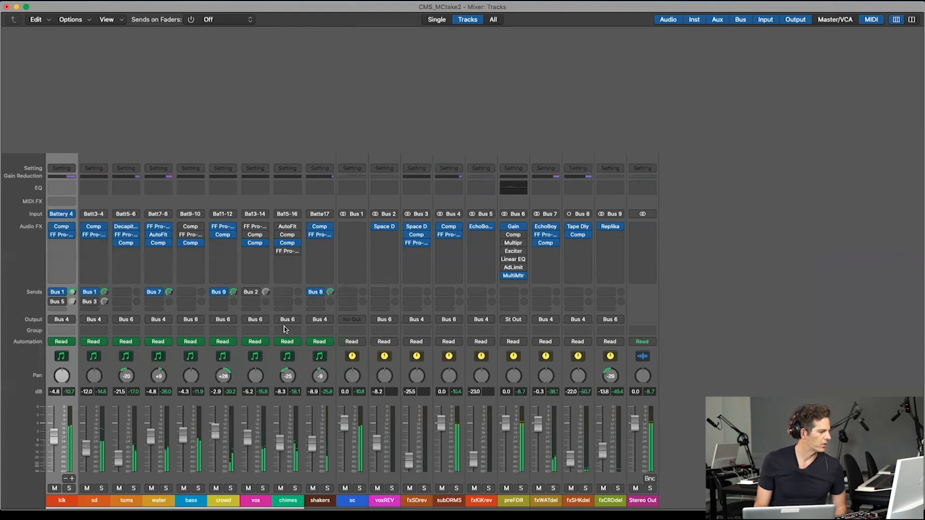
# Step: Turn on the chimes channel's AutoFilter and Platinum Digital Compressor, and inspect its Studio FET Compressor side-chained to Bus 1
pyautogui.click(288, 228)
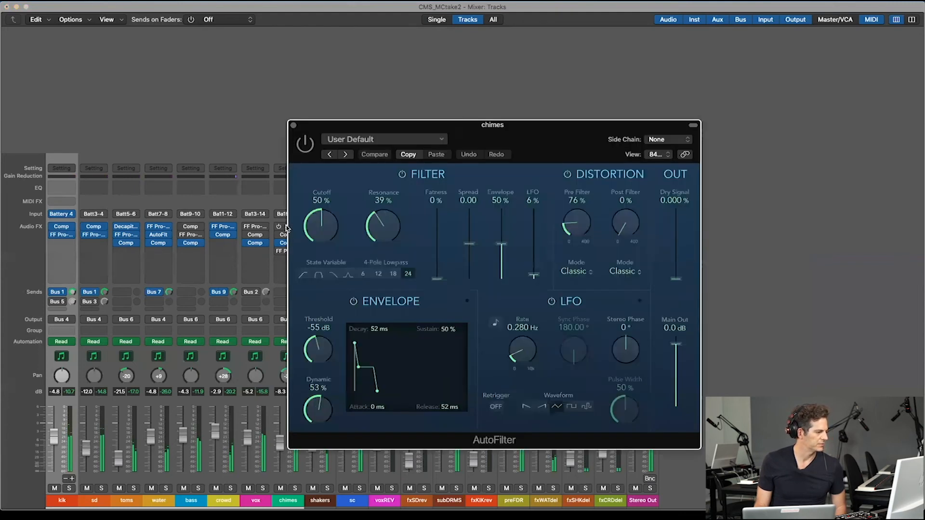
pyautogui.click(294, 126)
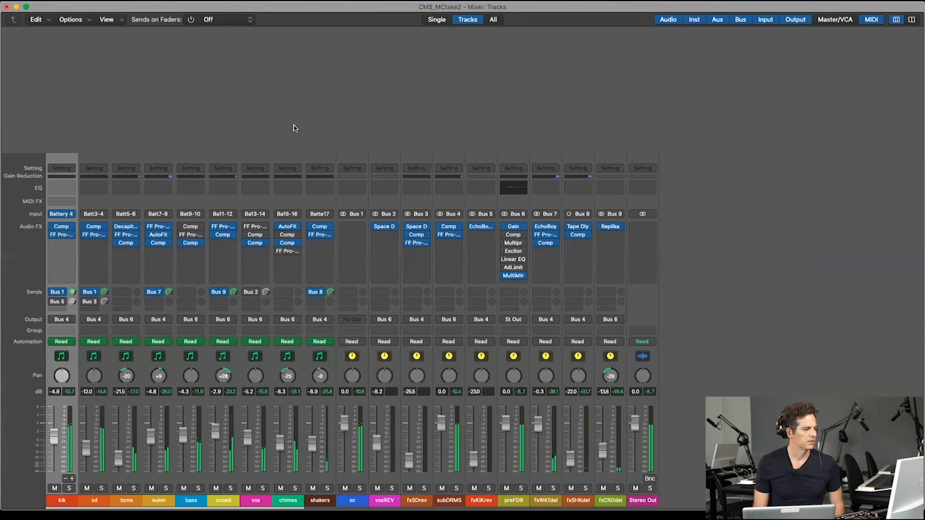
pyautogui.click(287, 235)
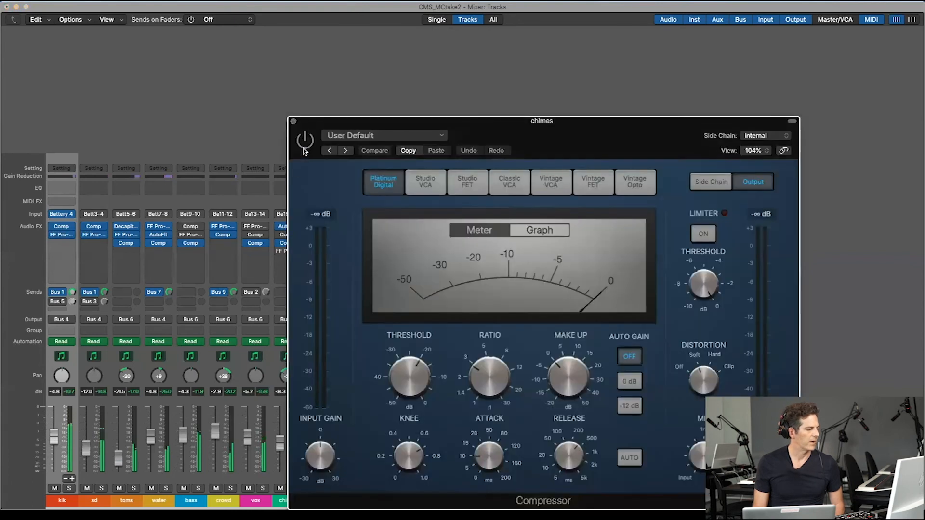
pyautogui.click(294, 122)
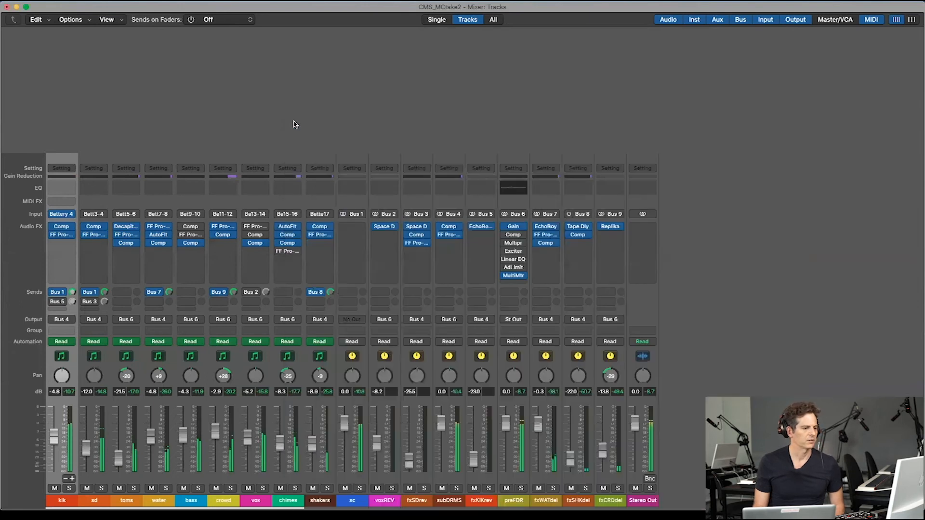
pyautogui.click(287, 243)
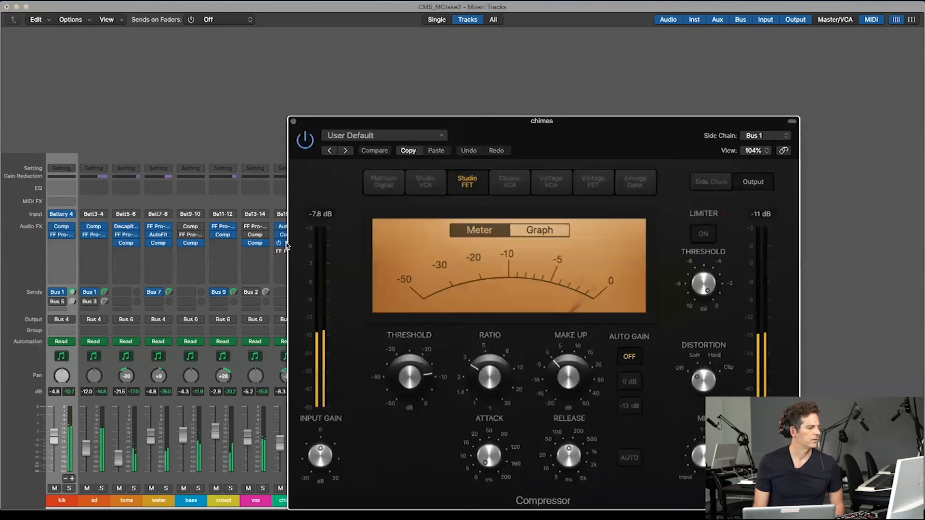
pyautogui.click(293, 121)
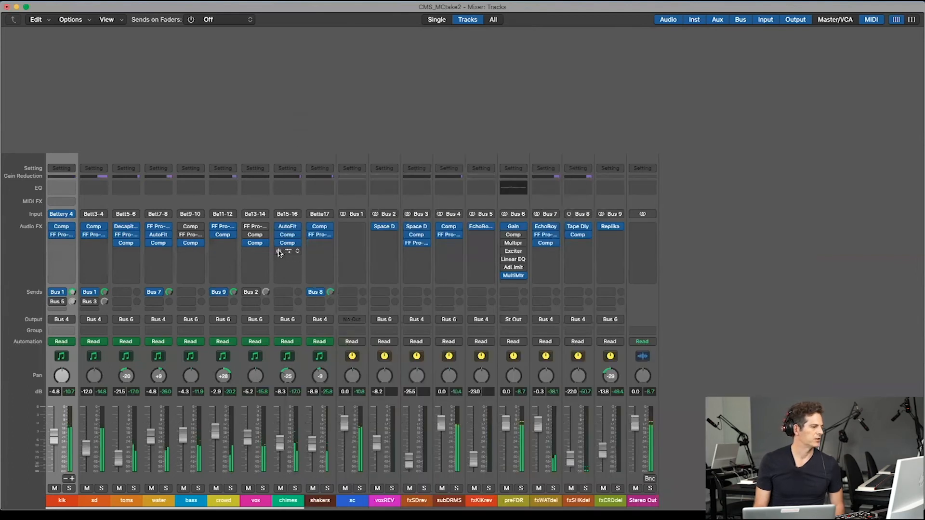